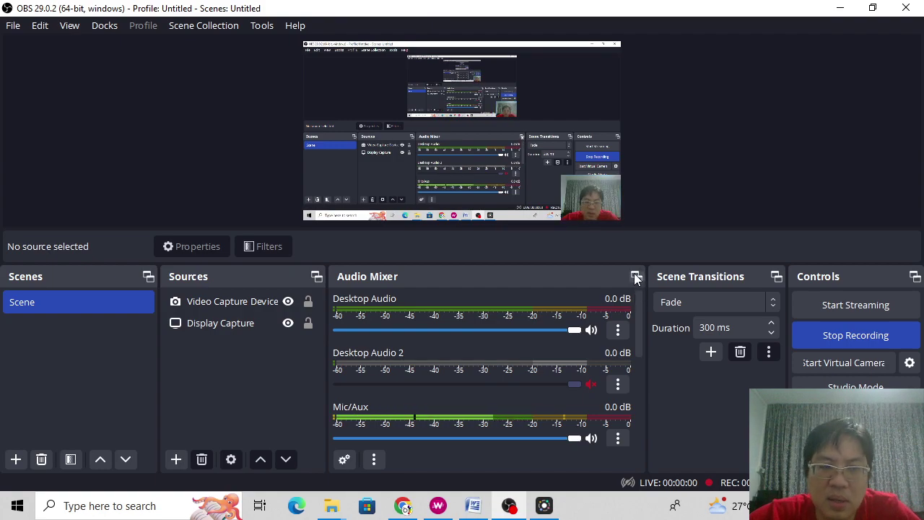
- Search for 'obs studio' in a new Chrome tab, then return to OBS Studio
click(403, 506)
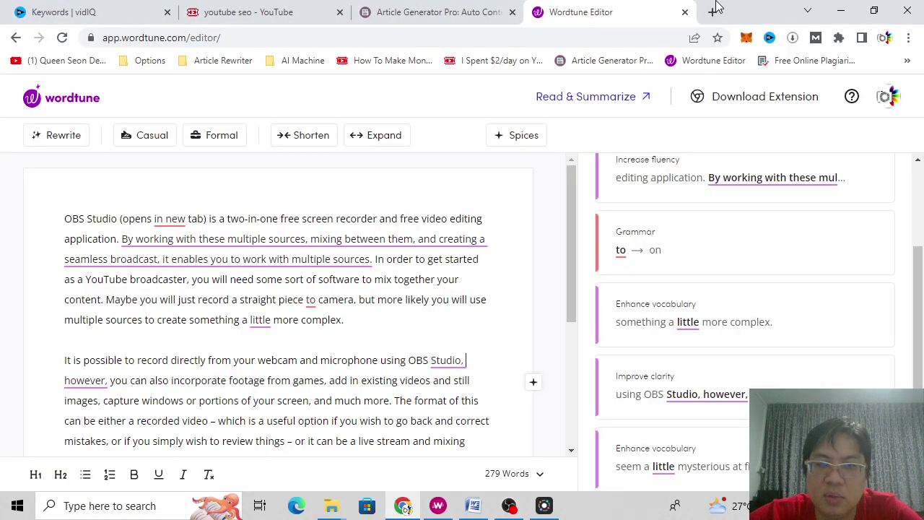
click(714, 12)
text(obs )
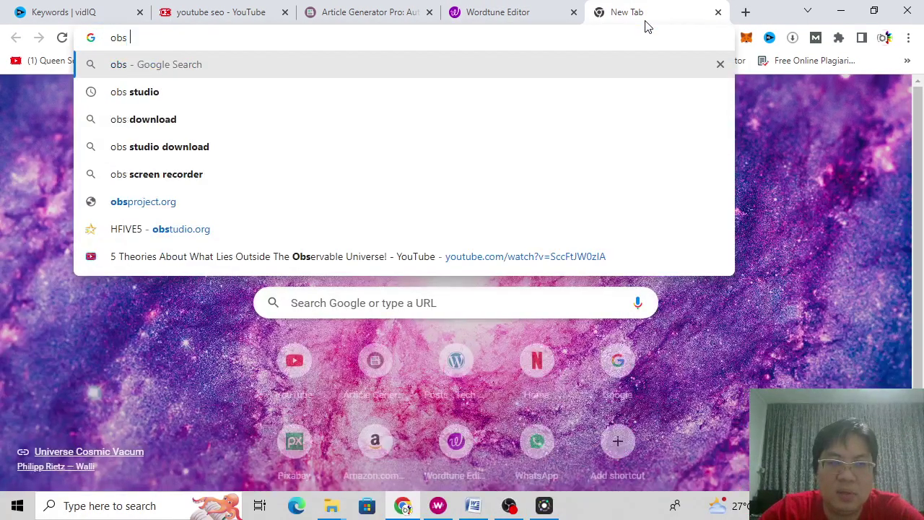
text(t)
key(BackSpace)
key(BackSpace)
text(s)
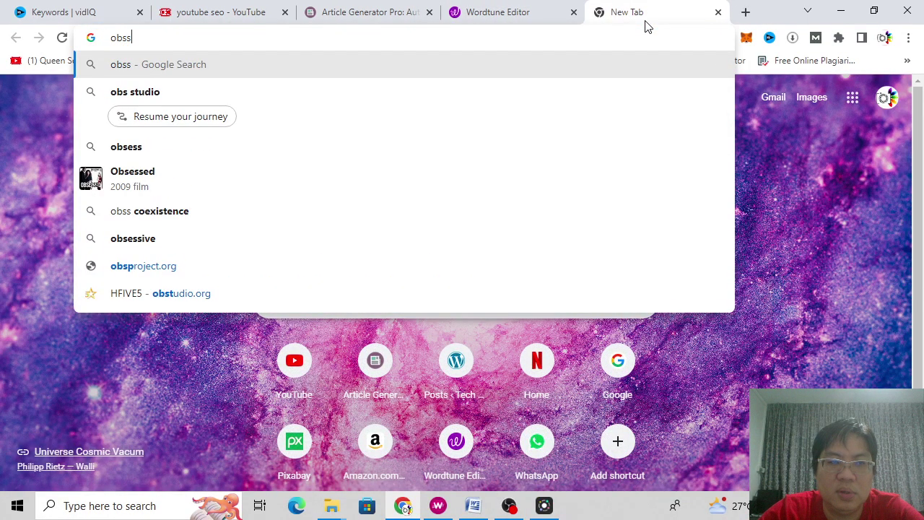
key(BackSpace)
text(studi)
key(Return)
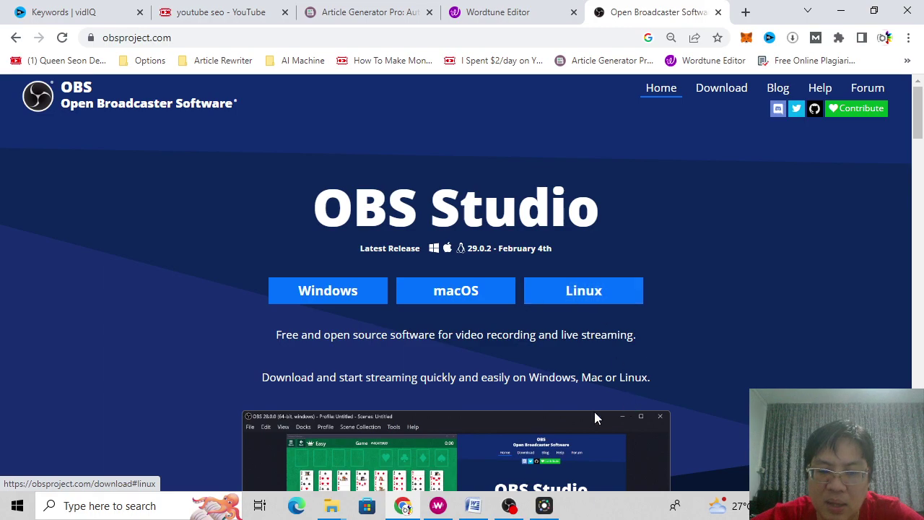
click(510, 507)
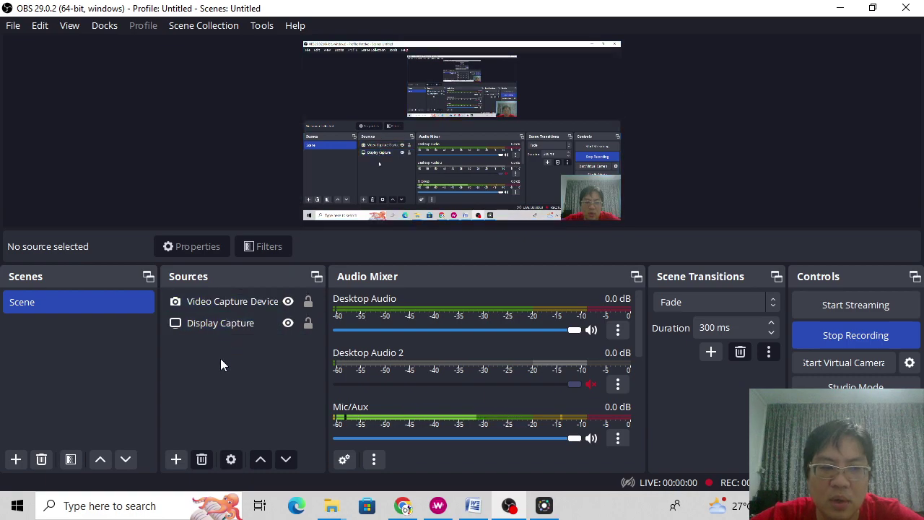
- Enlarge the webcam overlay in the preview's bottom-right corner, keeping the single scene without adding another
drag(613, 192, 581, 187)
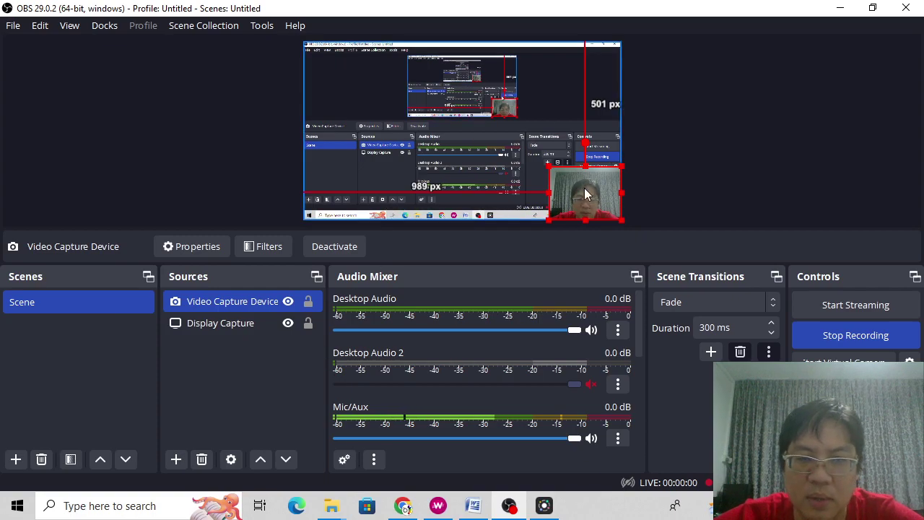
click(363, 74)
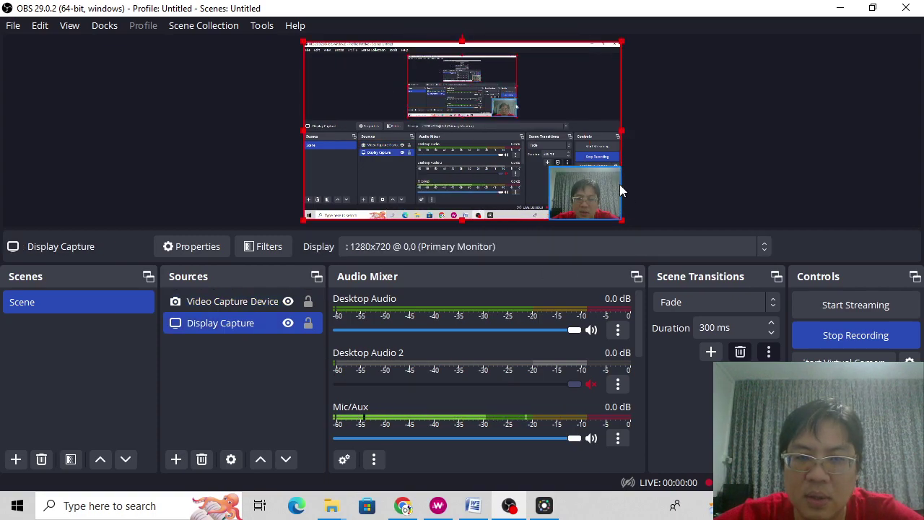
click(596, 192)
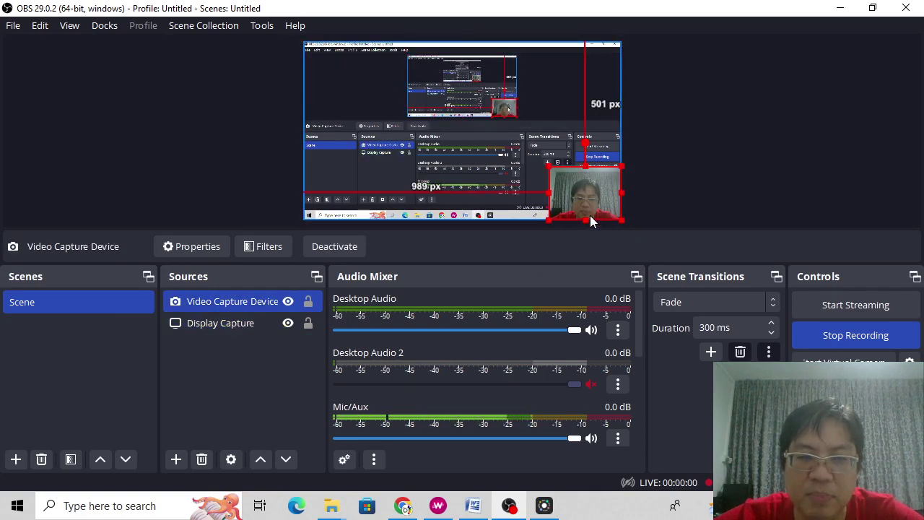
click(592, 189)
click(592, 190)
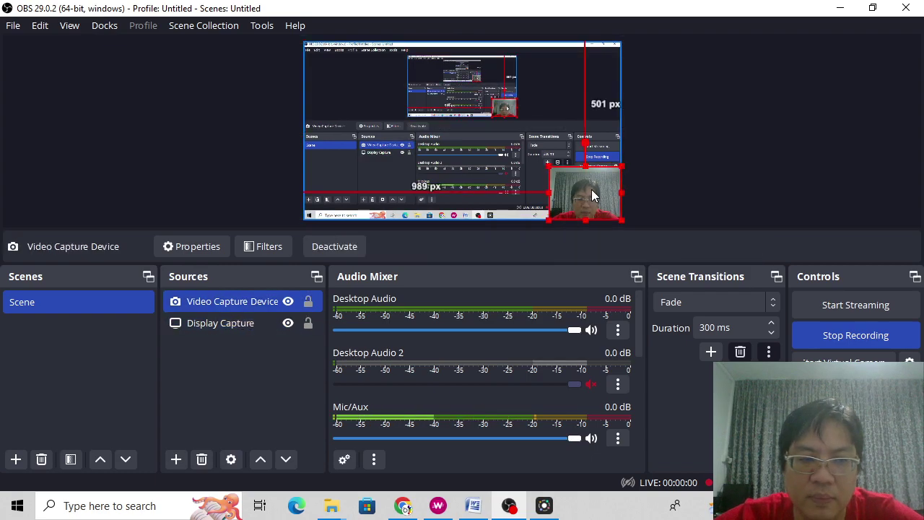
click(480, 115)
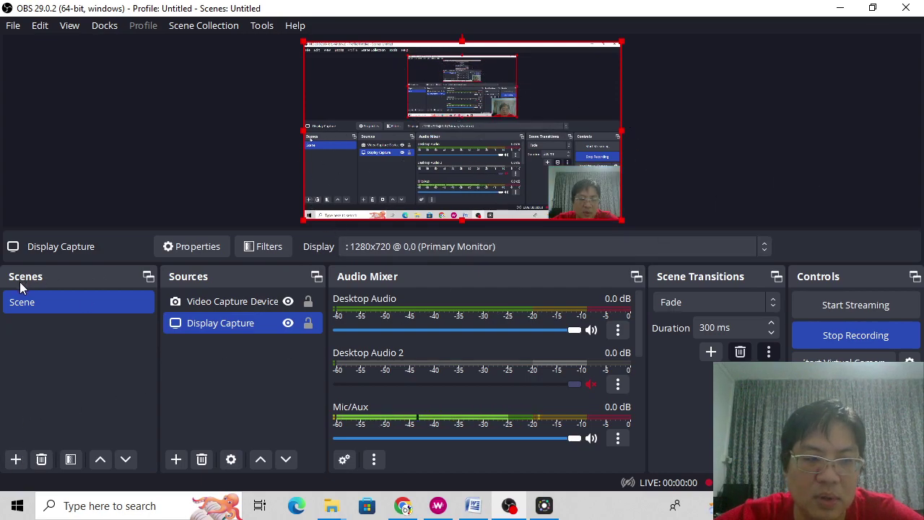
click(16, 460)
click(476, 274)
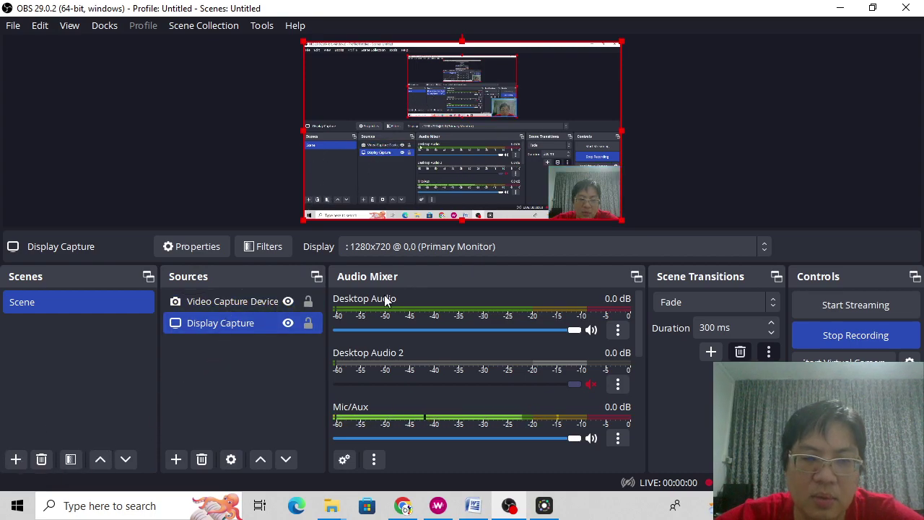
click(590, 206)
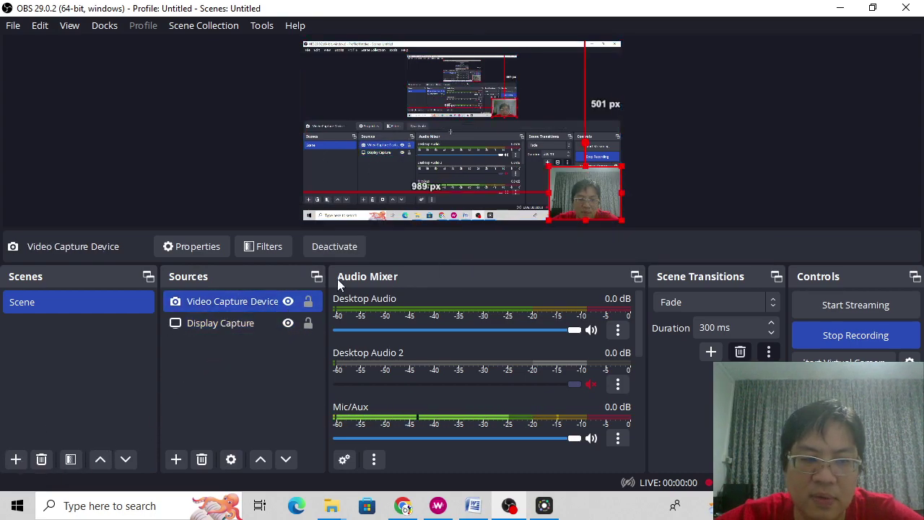
click(176, 461)
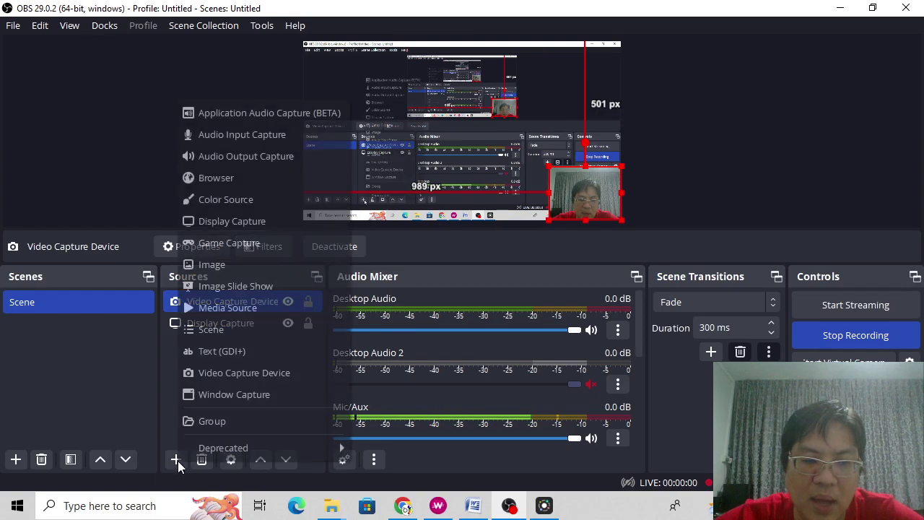
click(295, 373)
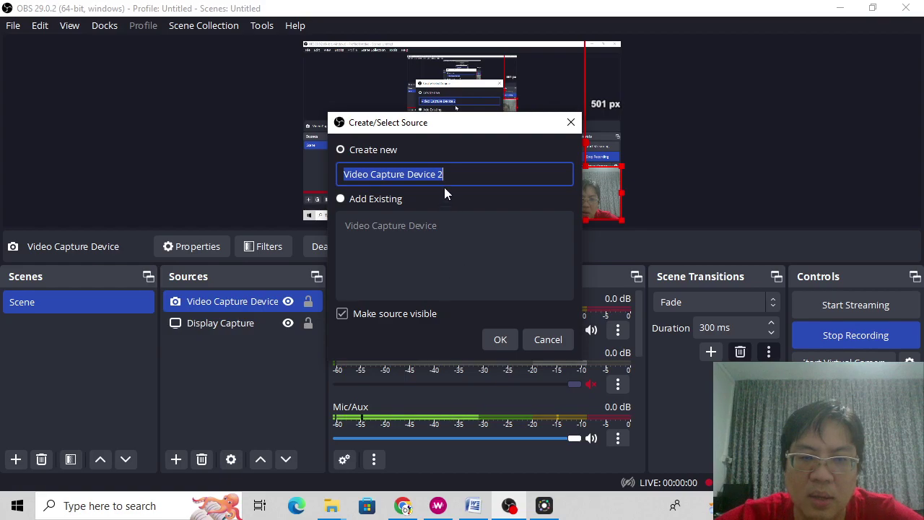
click(548, 339)
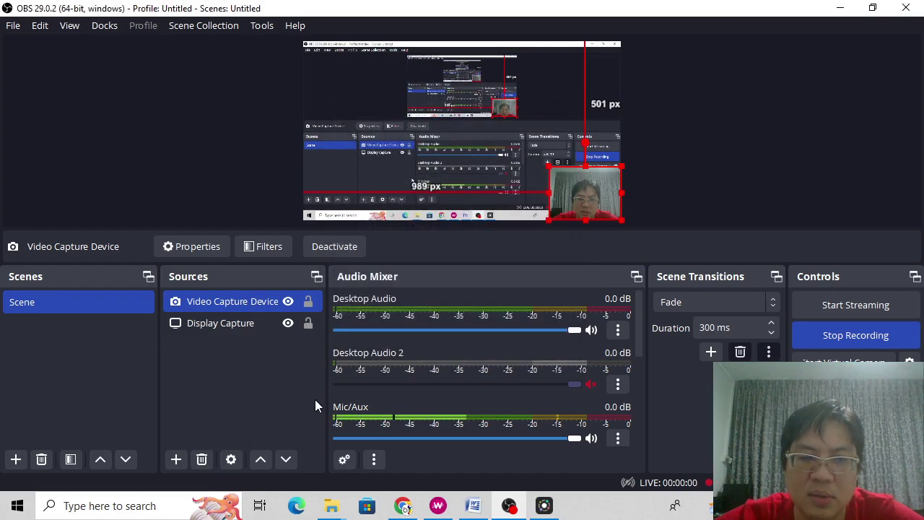
ctrl+click(246, 327)
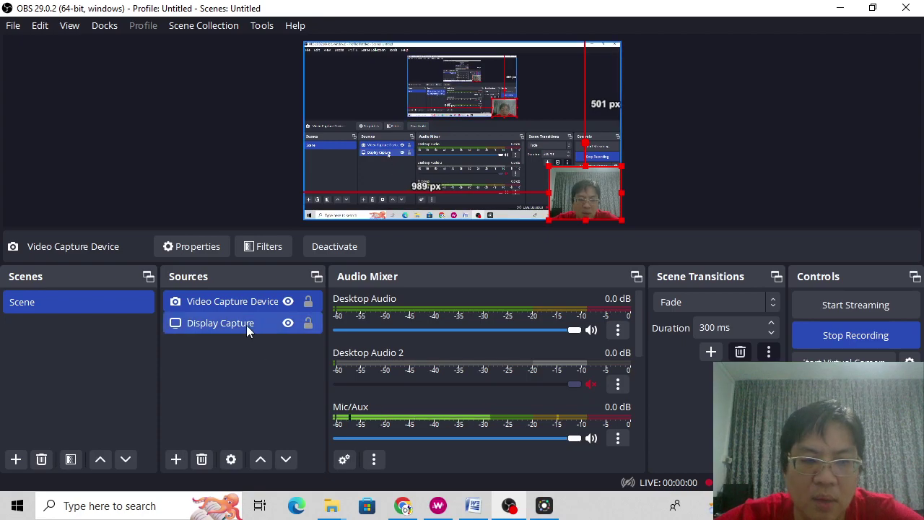
click(246, 325)
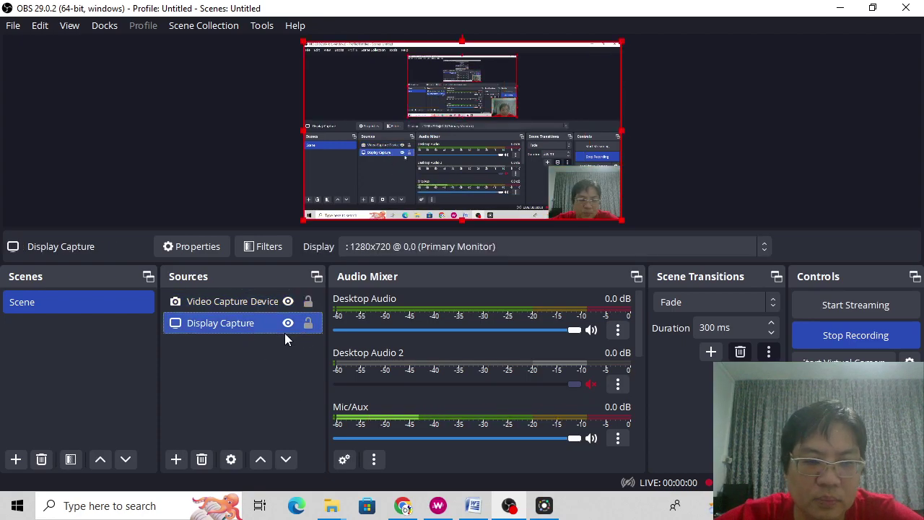
click(175, 460)
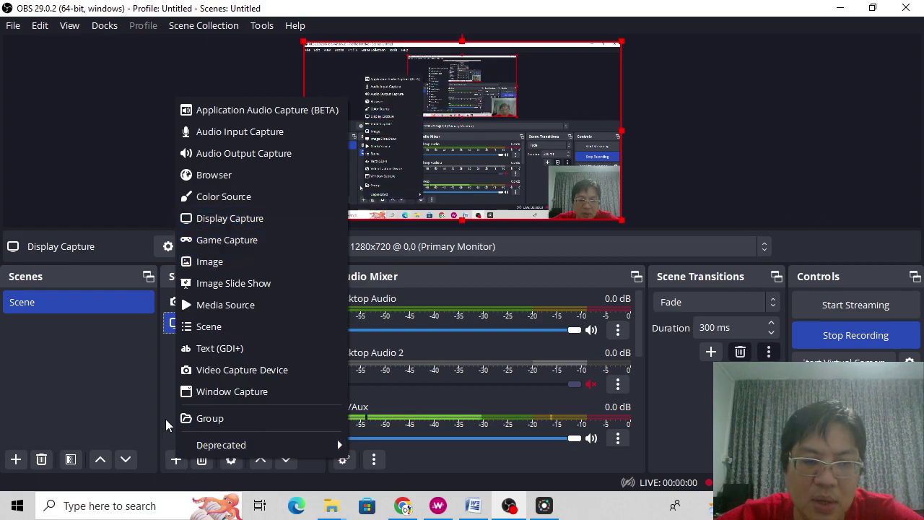
click(156, 396)
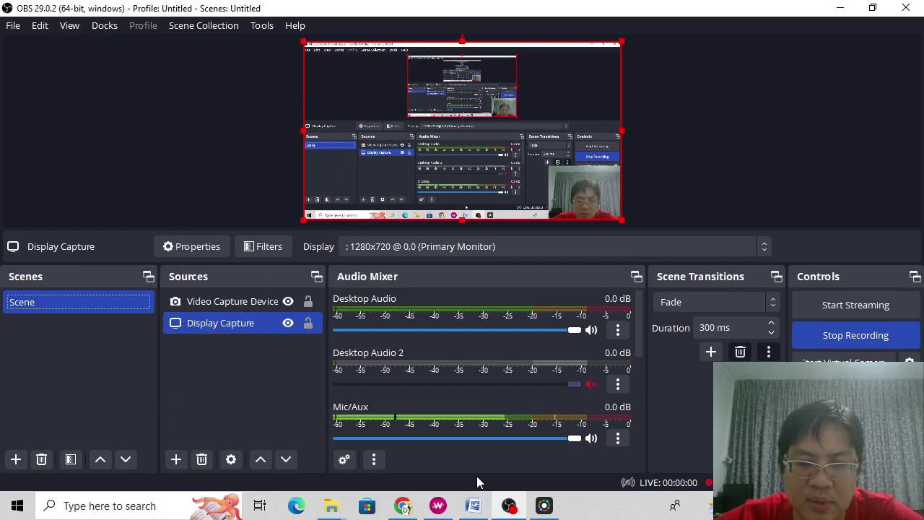
click(405, 509)
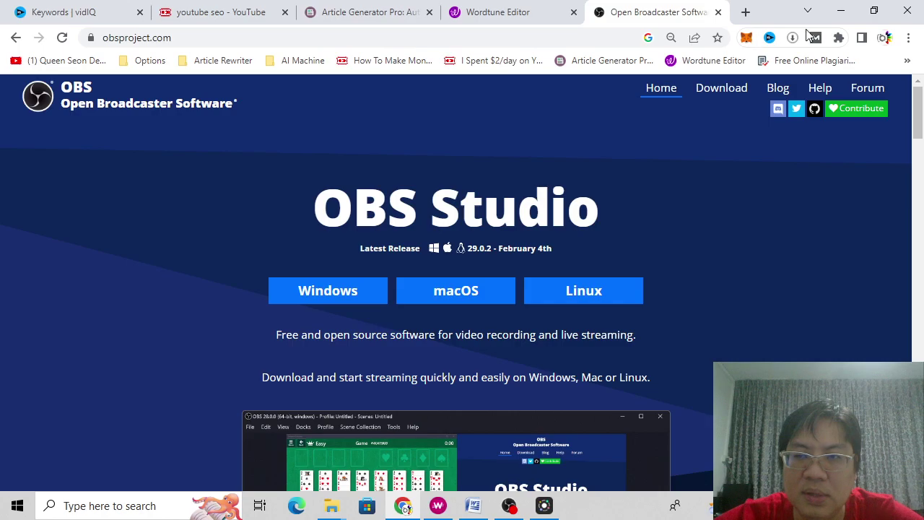
click(841, 12)
click(840, 13)
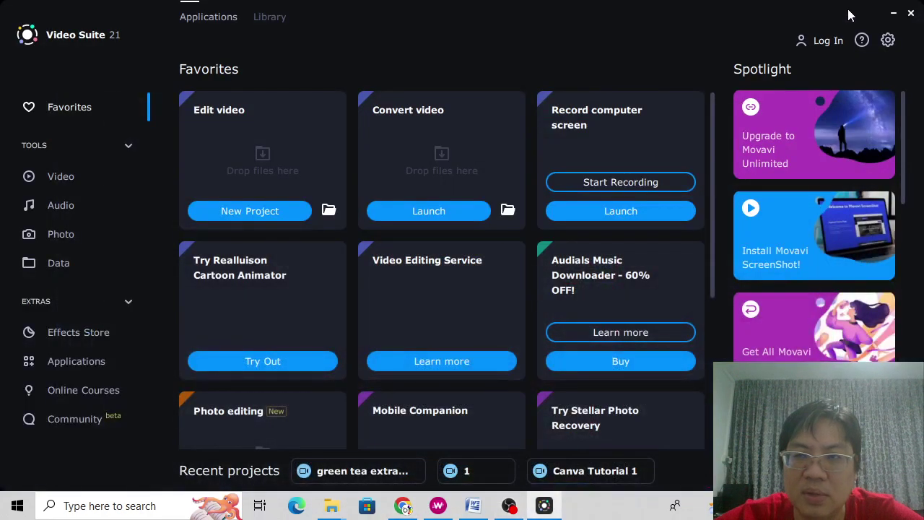
click(897, 17)
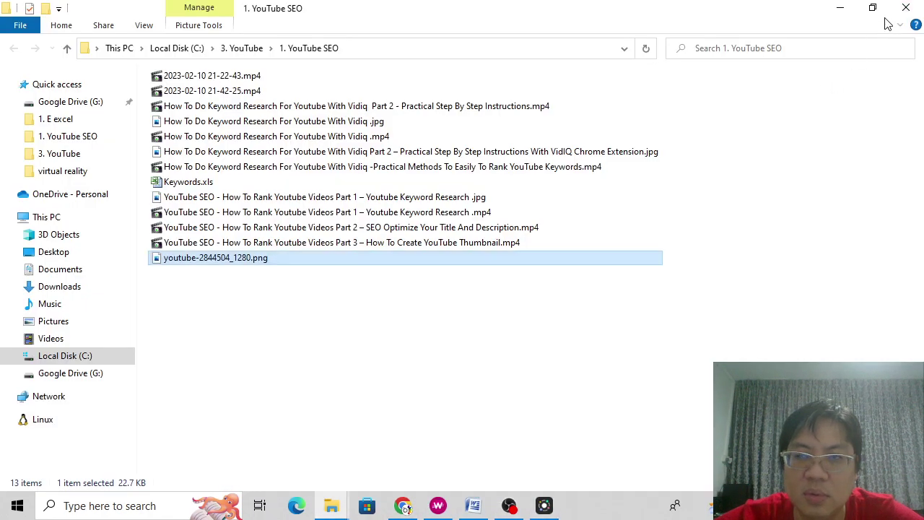
click(840, 10)
click(528, 11)
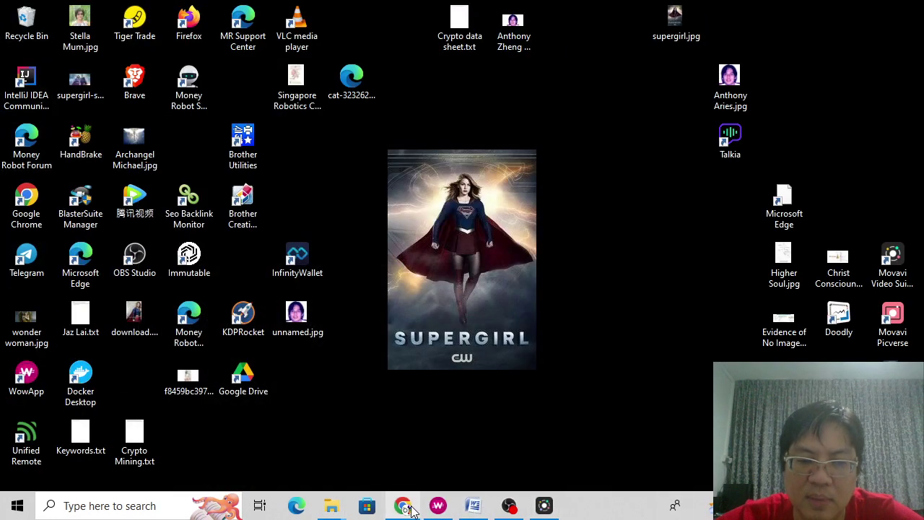
click(531, 507)
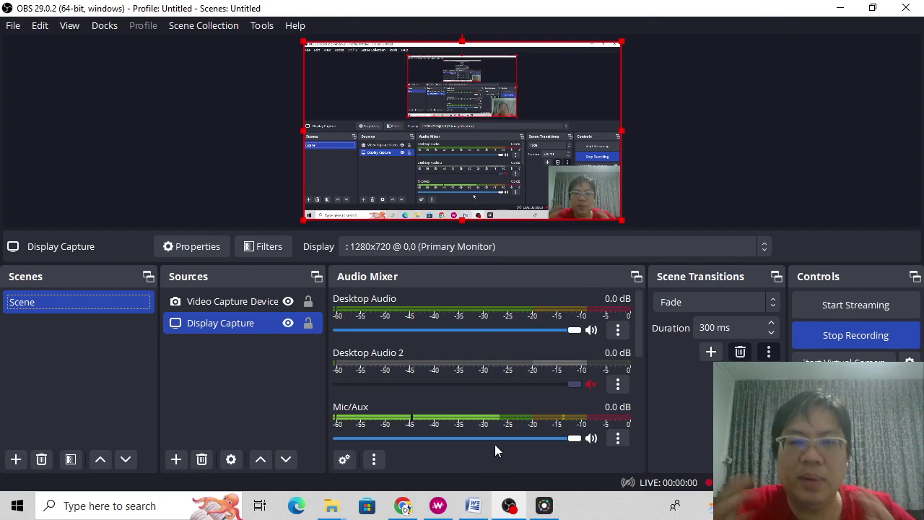
- Show Chrome's 'youtube seo - YouTube' results tab, then switch windows back via the taskbar
click(404, 507)
click(237, 15)
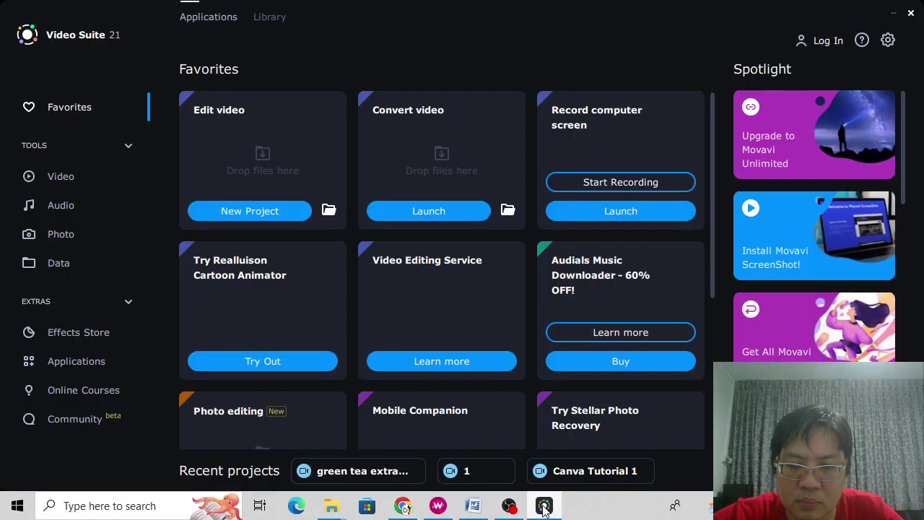
click(511, 506)
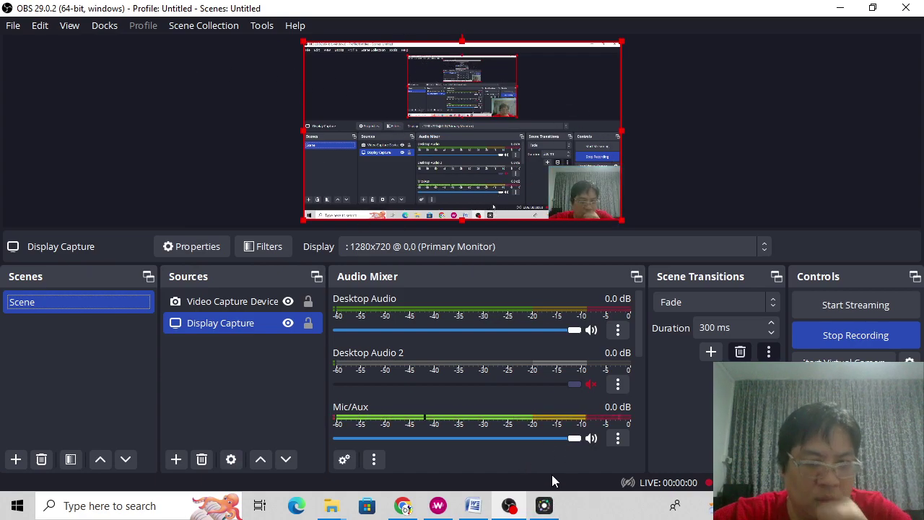
- Load pixabay.com in a new Chrome tab, then bring the Word description document forward
mouse_move(496, 506)
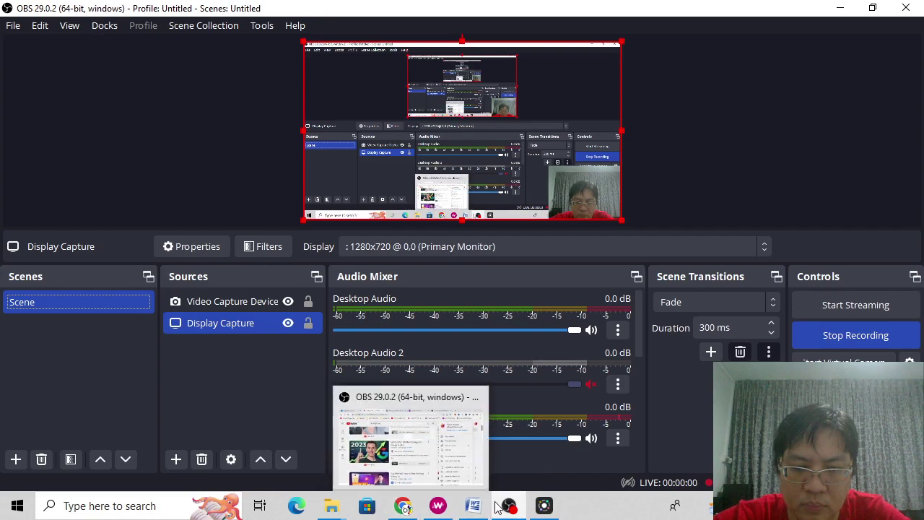
click(403, 506)
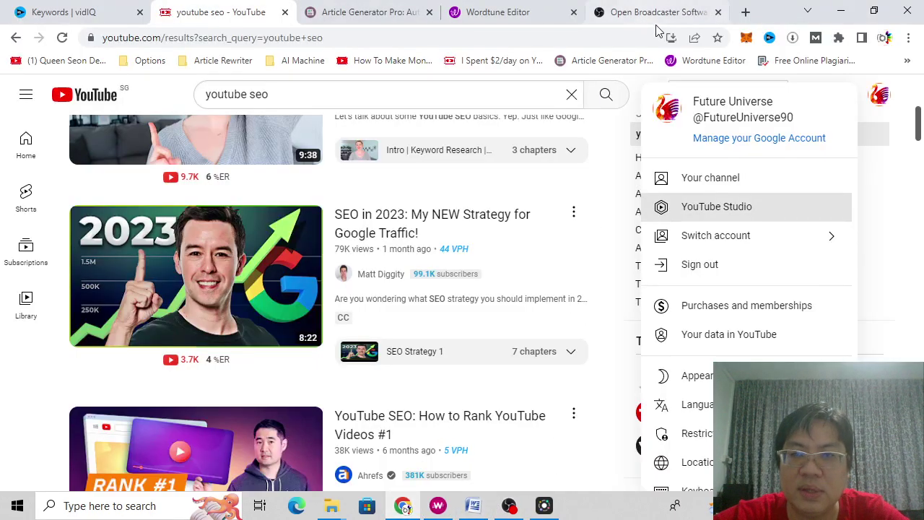
click(554, 508)
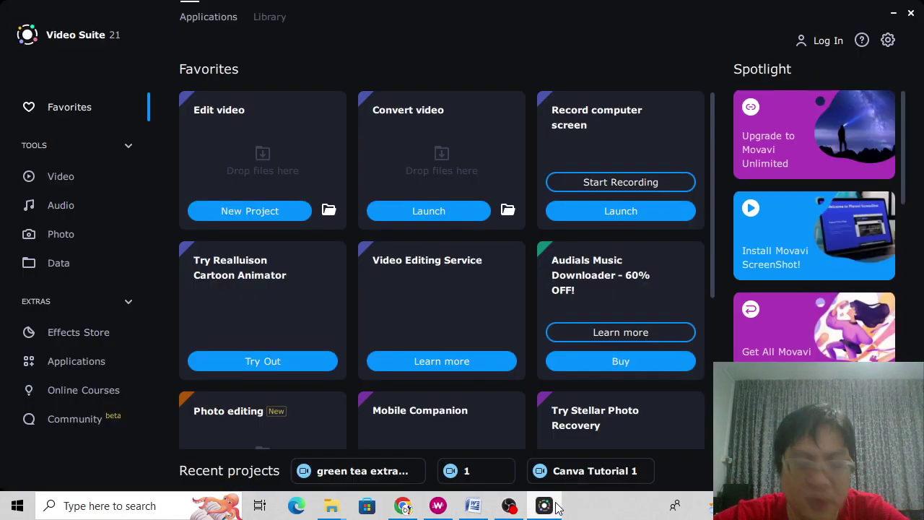
click(403, 505)
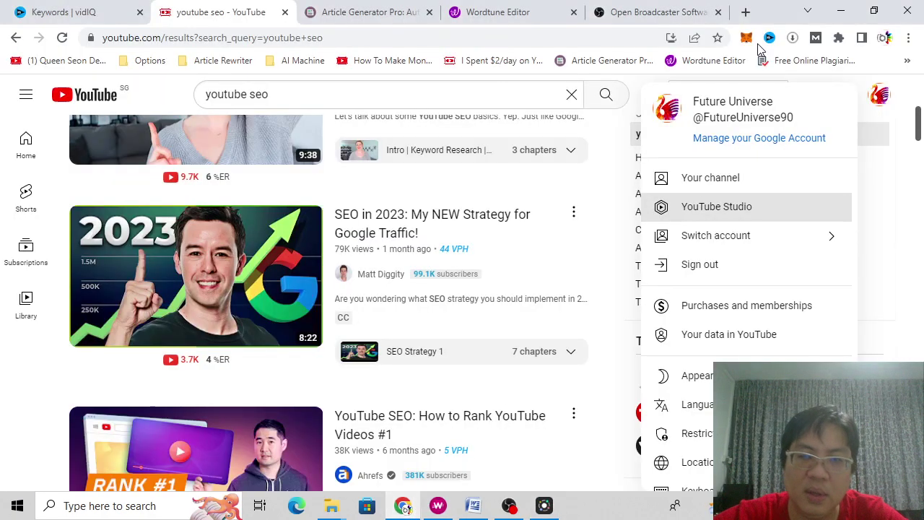
click(744, 14)
text(pixa)
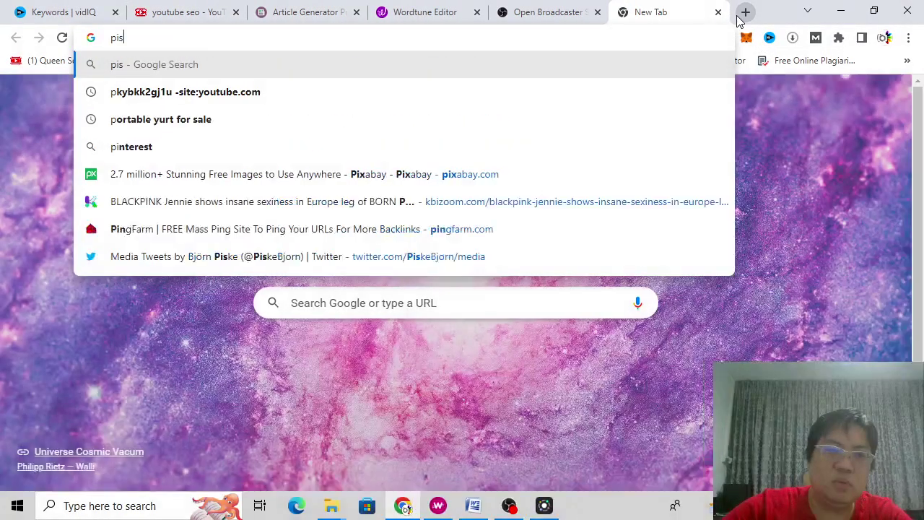
text(bay.c)
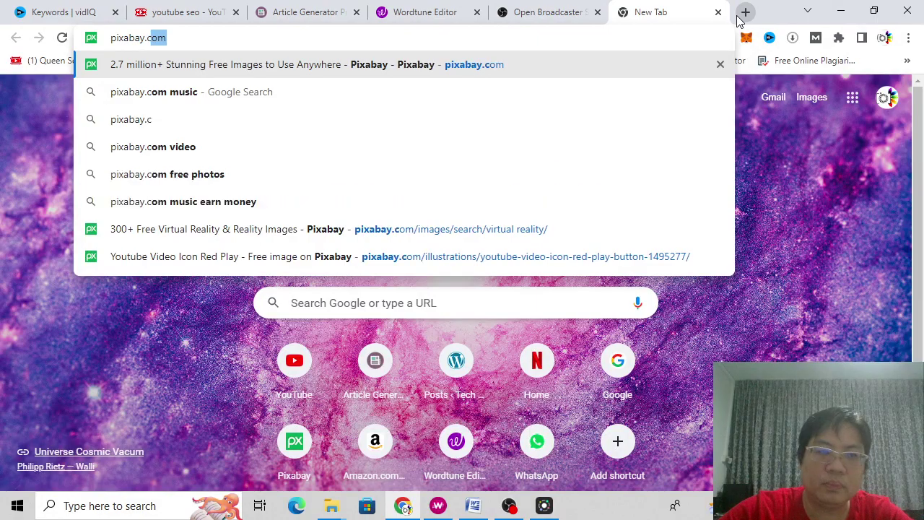
key(Return)
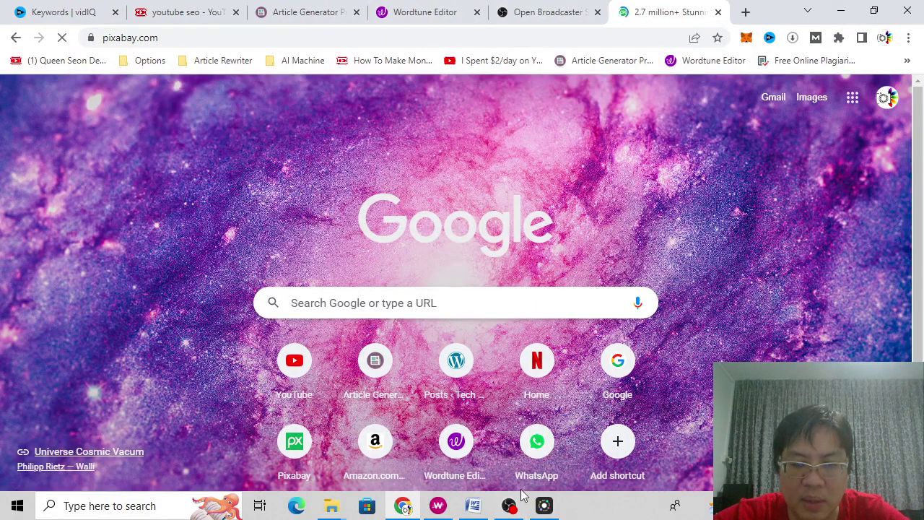
click(473, 505)
scroll(484, 401, down, 6)
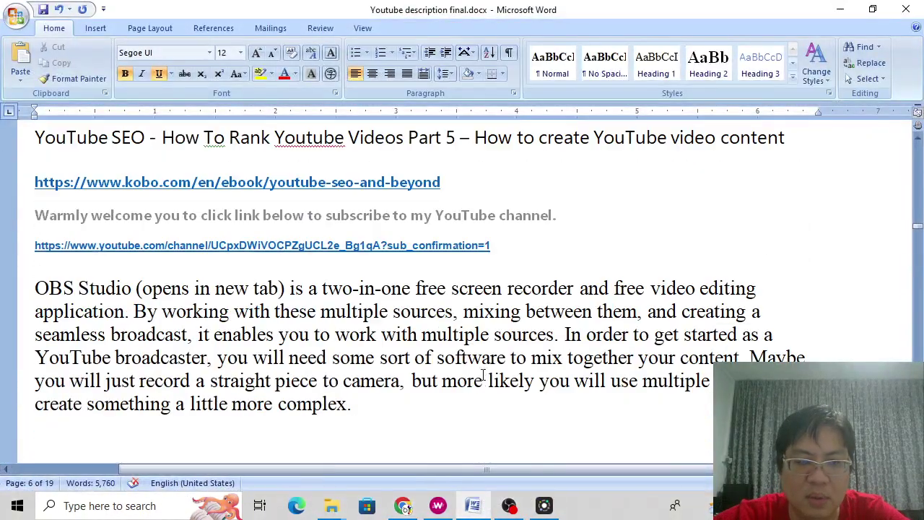
click(518, 246)
key(Return)
key(Return)
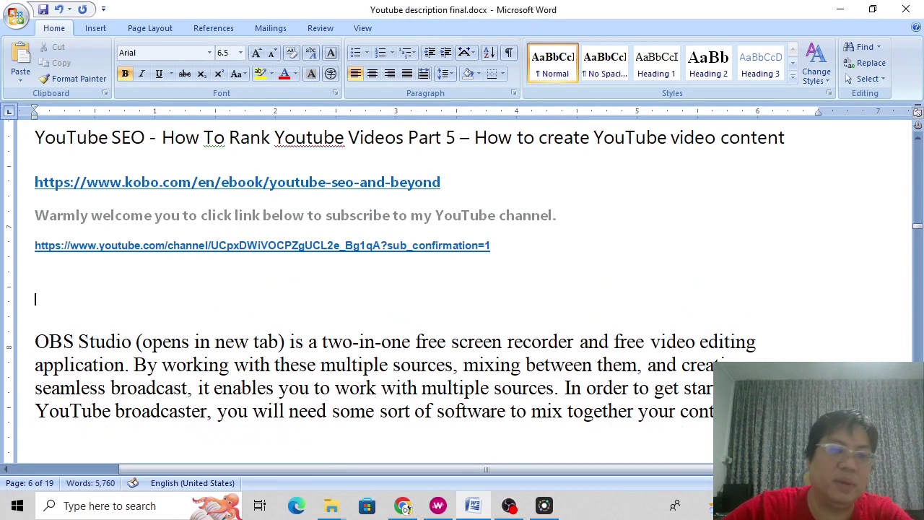
key(BackSpace)
text(h)
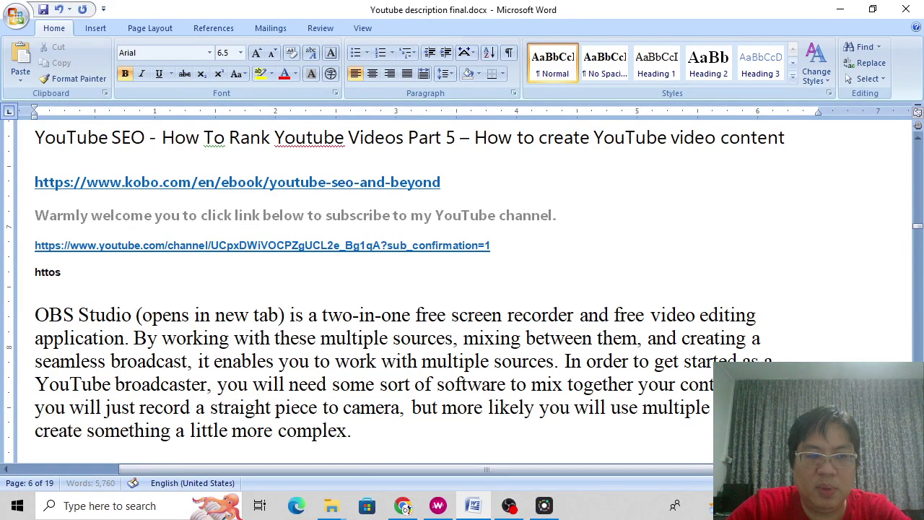
text(ttps://pxiu)
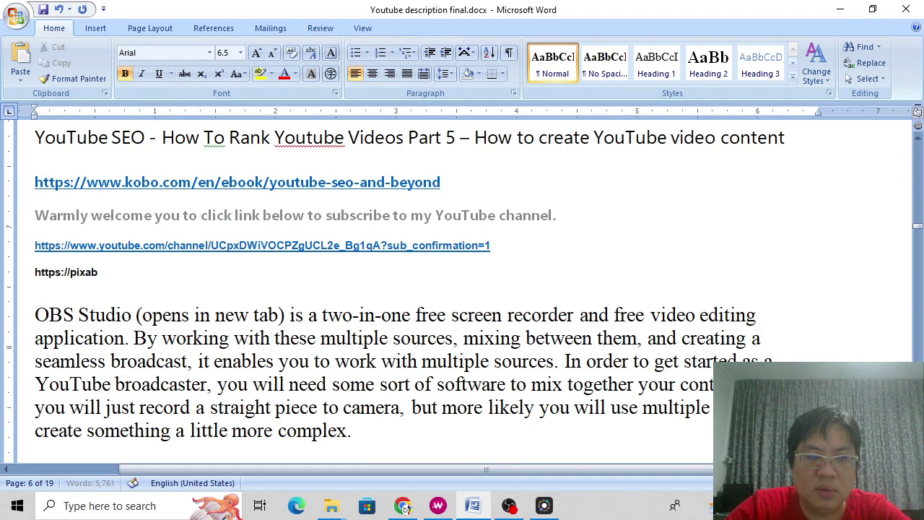
key(Return)
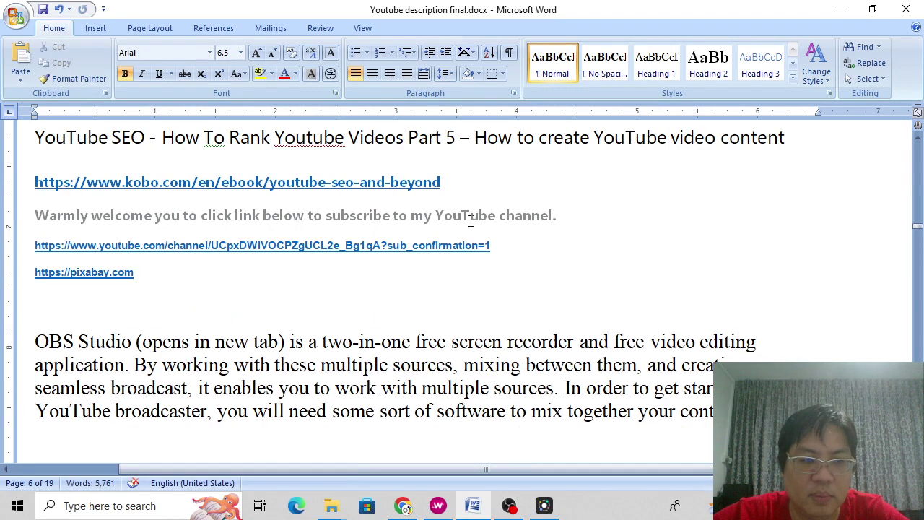
- Set the pixabay link line to 20 pt, then return to the Pixabay page in Chrome
drag(140, 278, 34, 280)
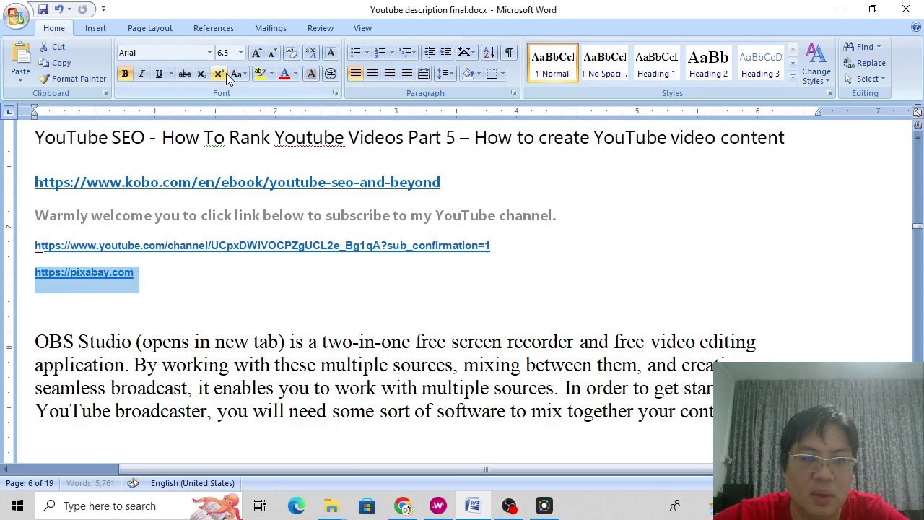
click(241, 57)
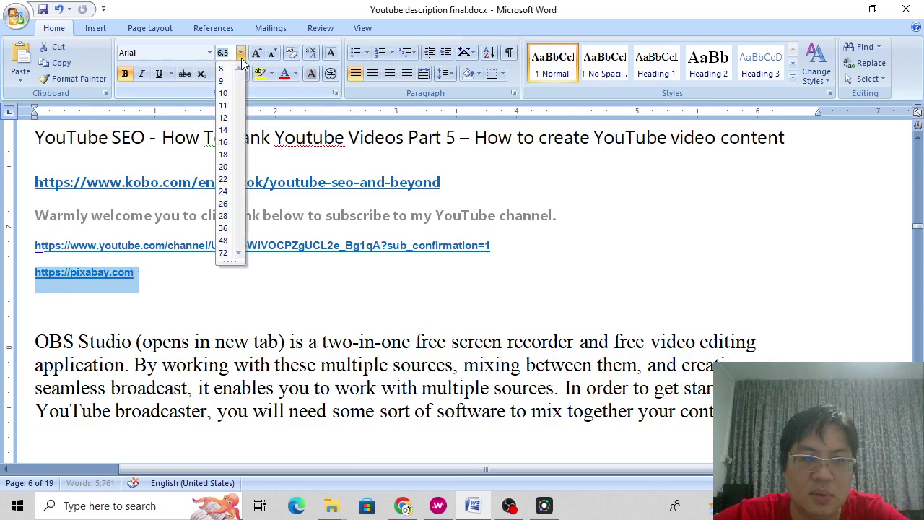
click(227, 166)
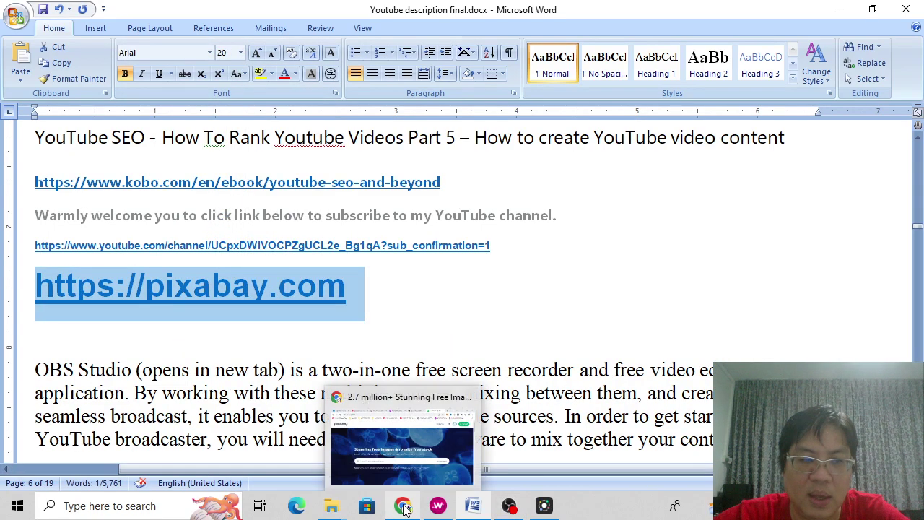
click(403, 505)
- Search Pixabay for 'seaside' images
click(462, 332)
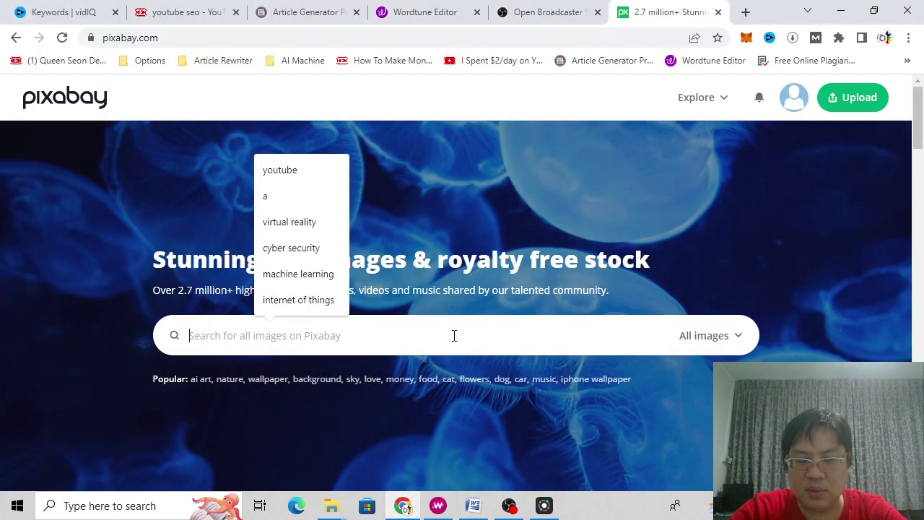
text(seaside)
key(Return)
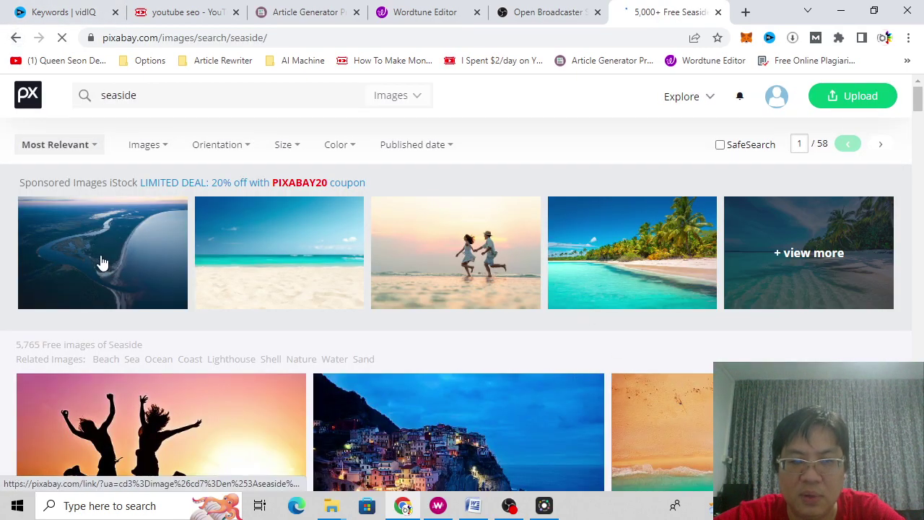
click(16, 38)
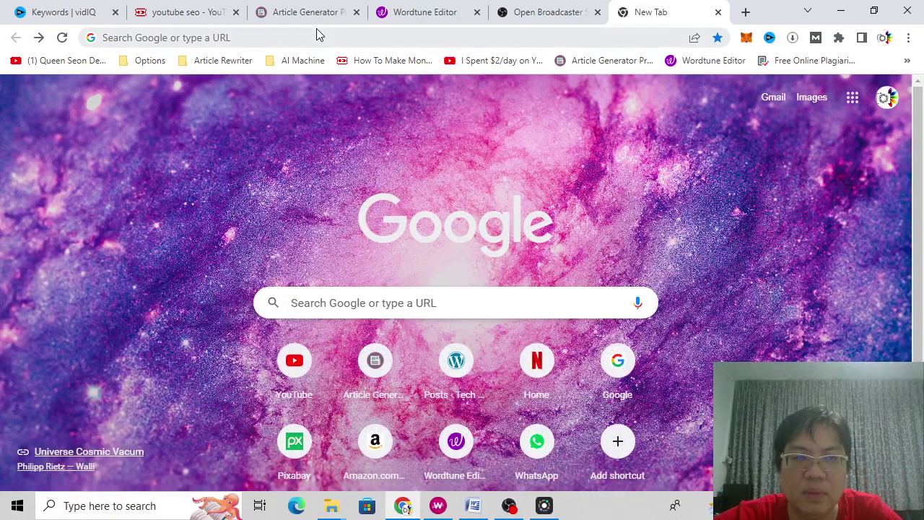
click(316, 38)
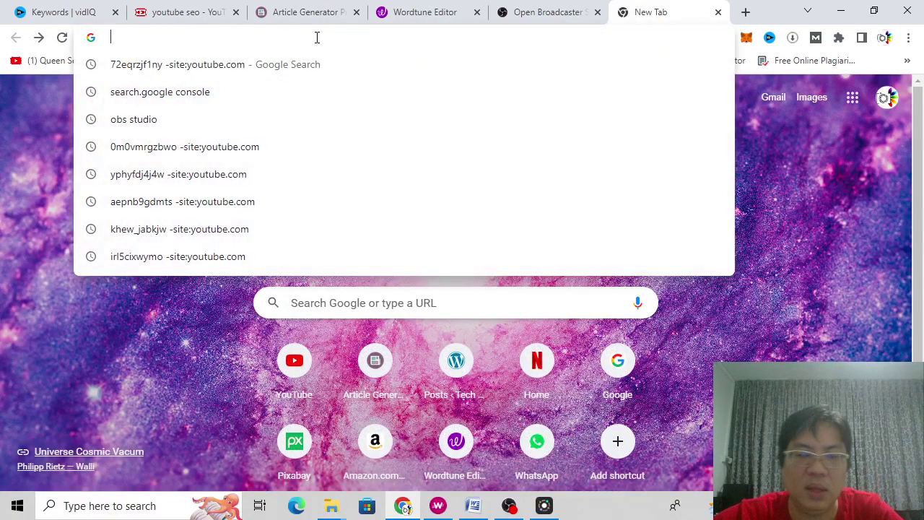
text(pix)
key(Return)
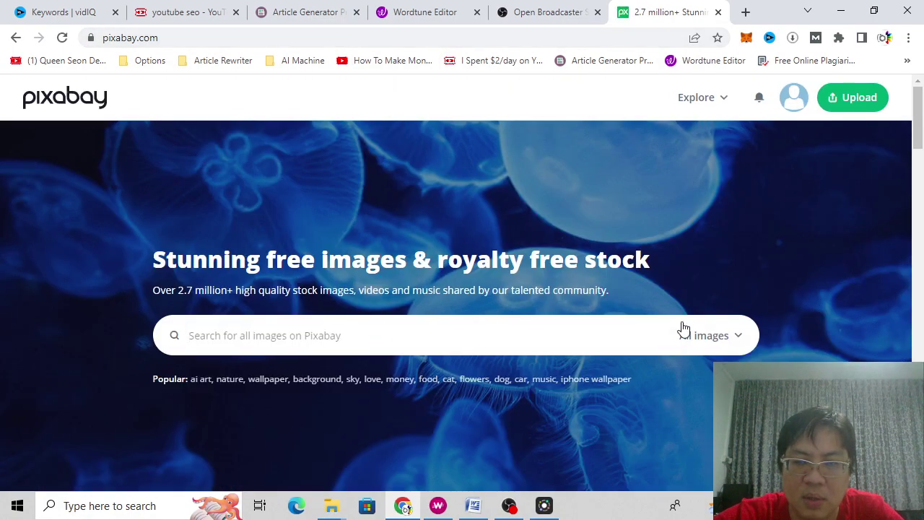
click(560, 338)
text(s)
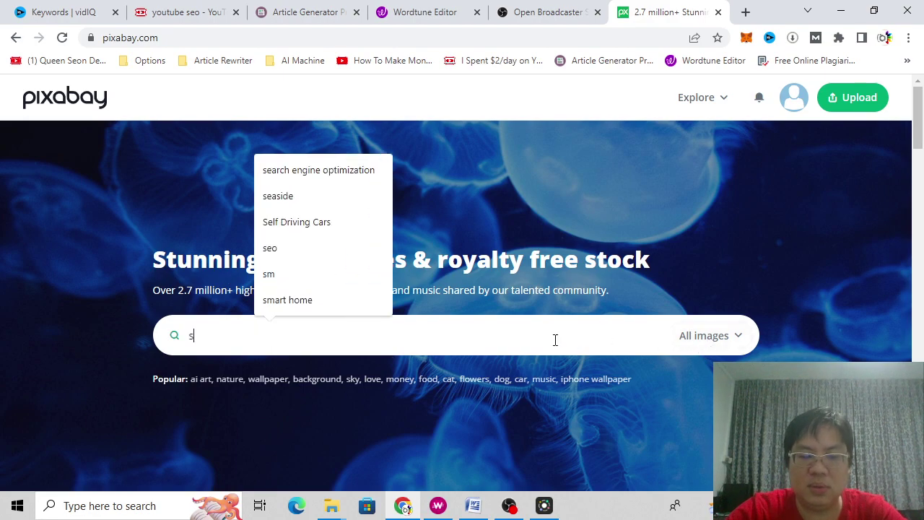
text(easide)
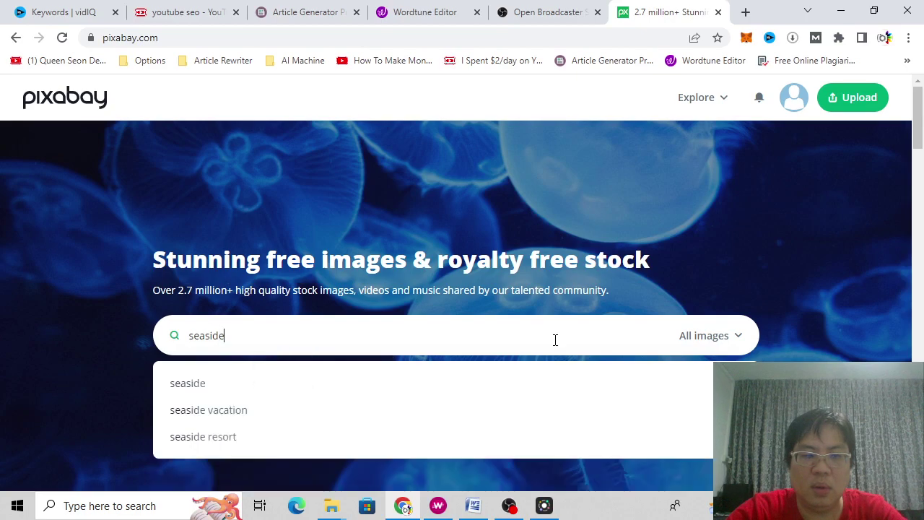
key(Return)
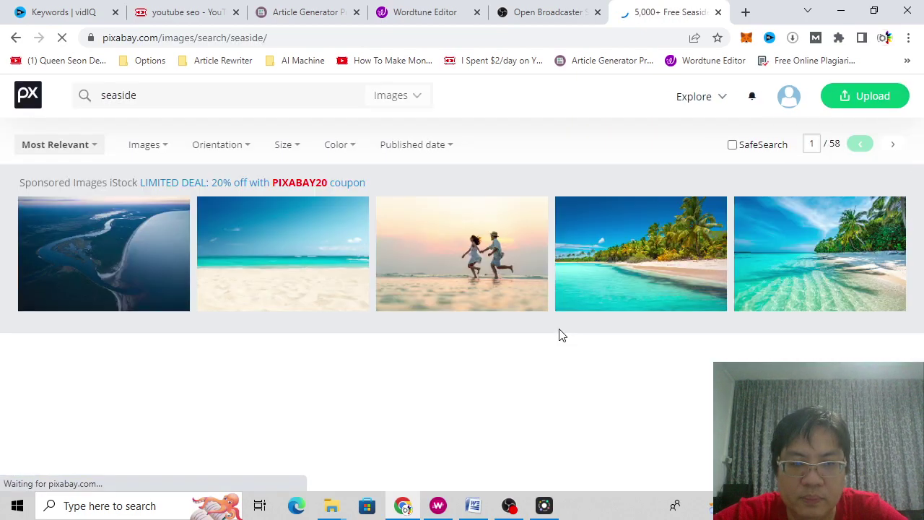
- View the pink sunset rocks photo's download size options, then go back to the results
scroll(561, 330, down, 3)
scroll(340, 300, down, 3)
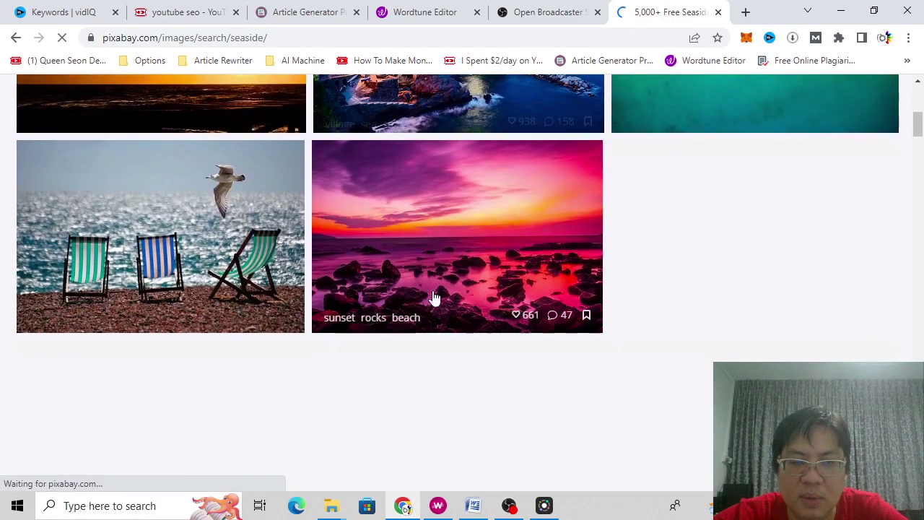
click(475, 222)
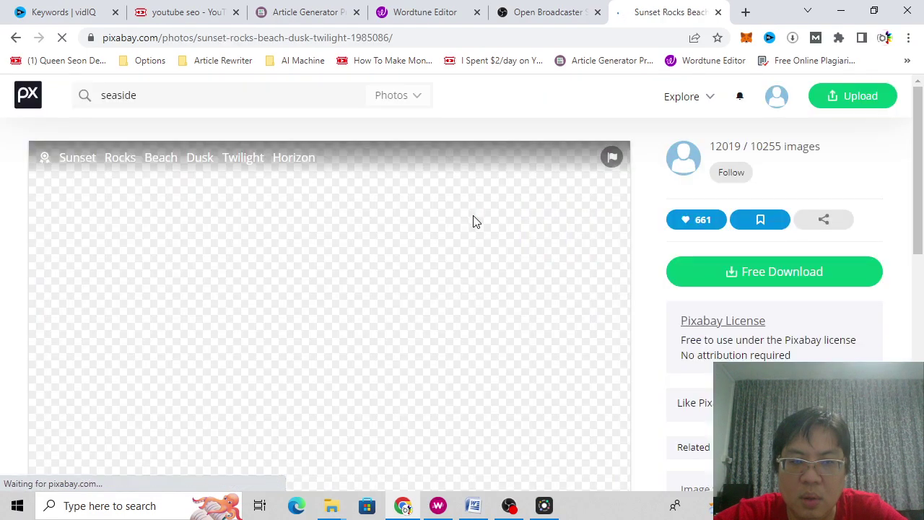
click(763, 274)
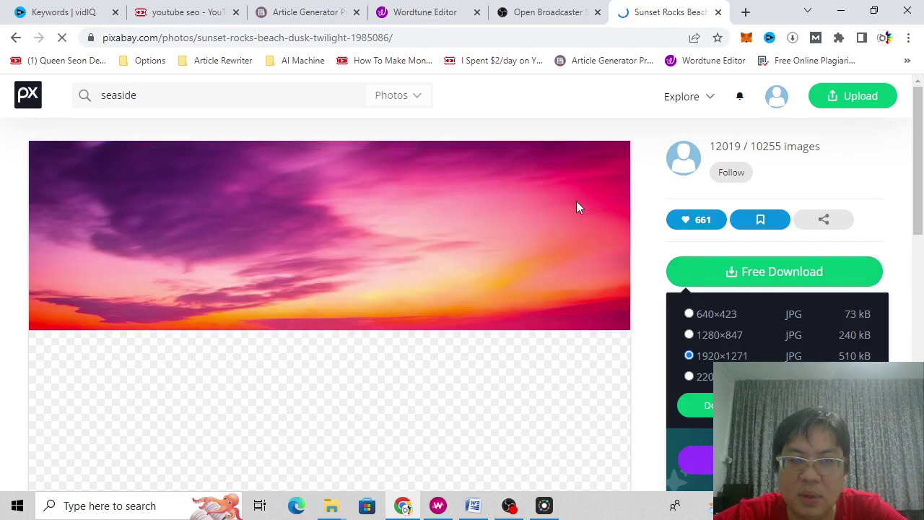
click(17, 40)
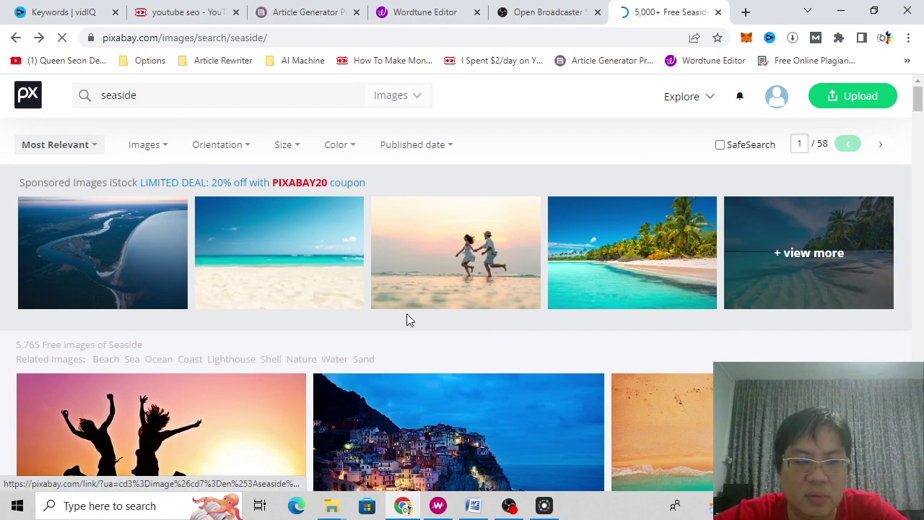
- Switch the seaside search to Music, then bring Movavi Video Suite forward
scroll(426, 289, up, 3)
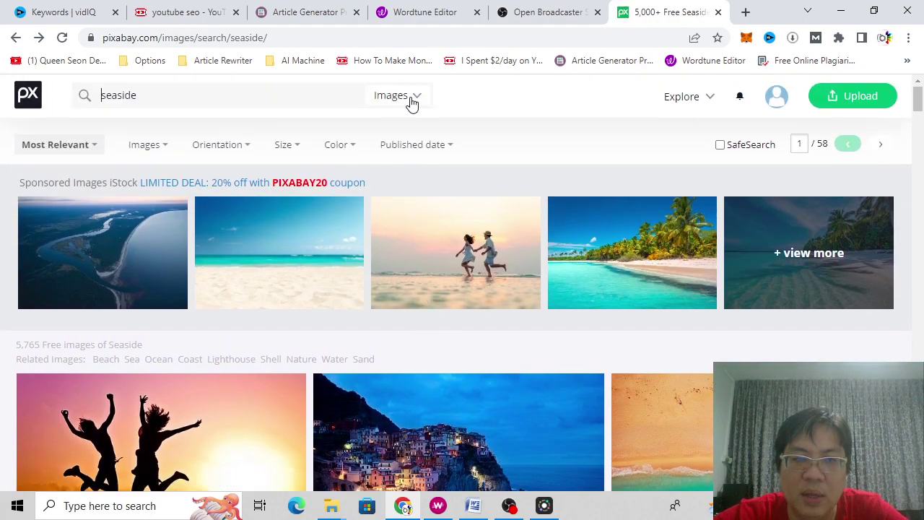
click(412, 101)
click(371, 256)
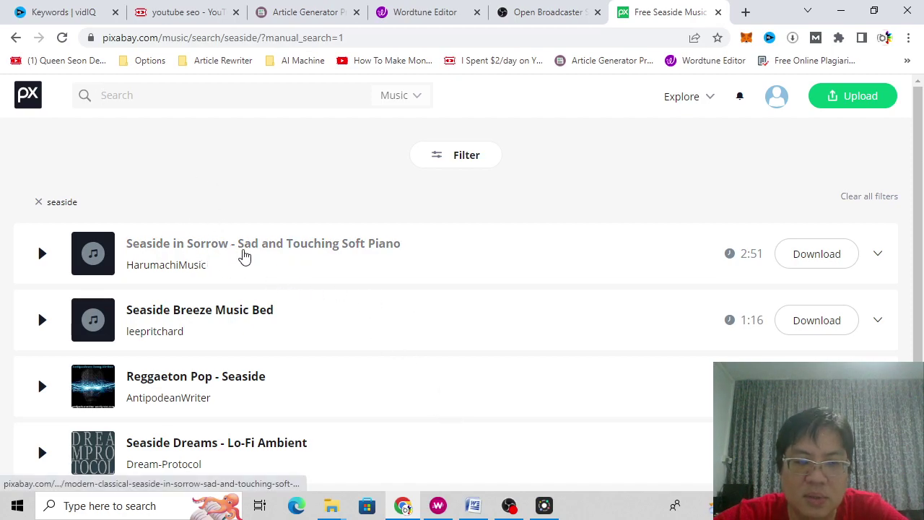
click(544, 505)
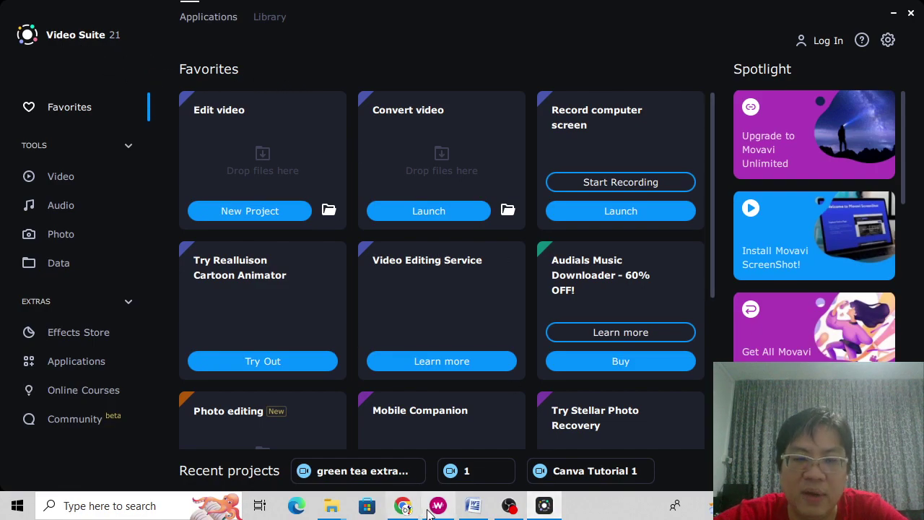
click(473, 506)
click(347, 284)
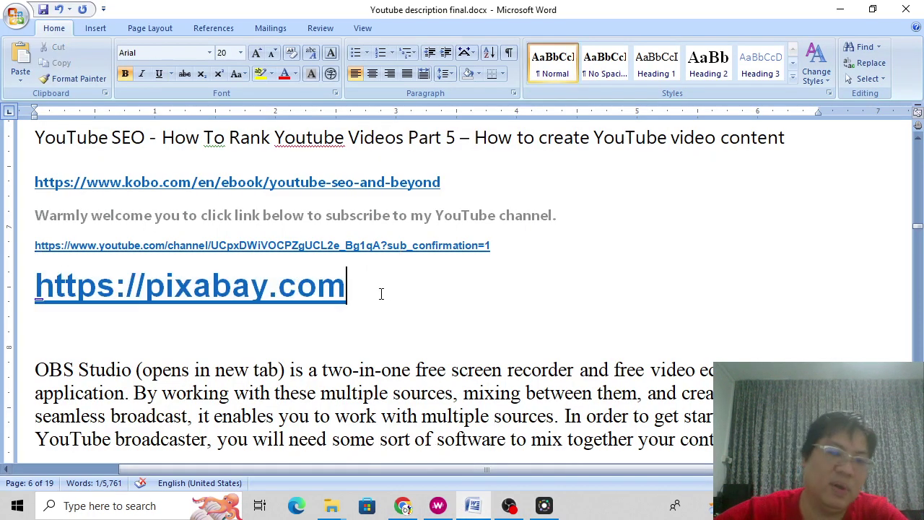
key(Return)
text(httpos)
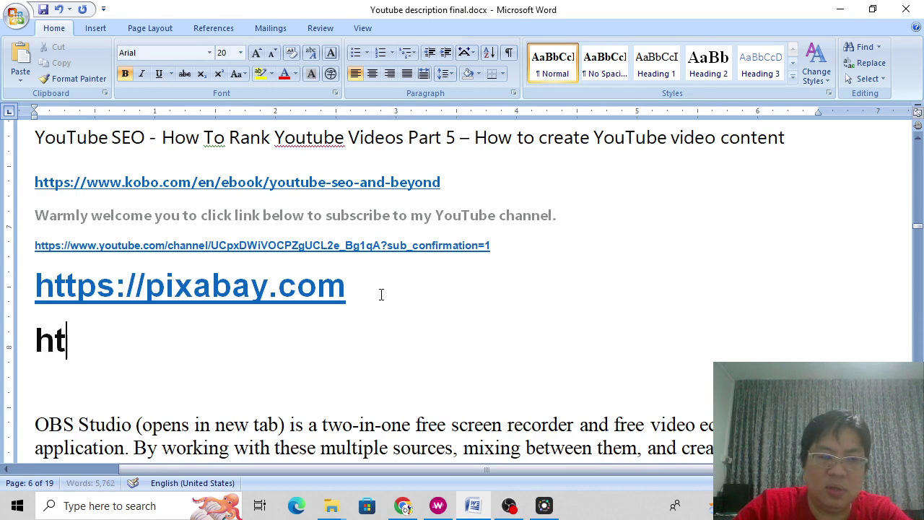
key(BackSpace)
key(BackSpace)
text(s:/.)
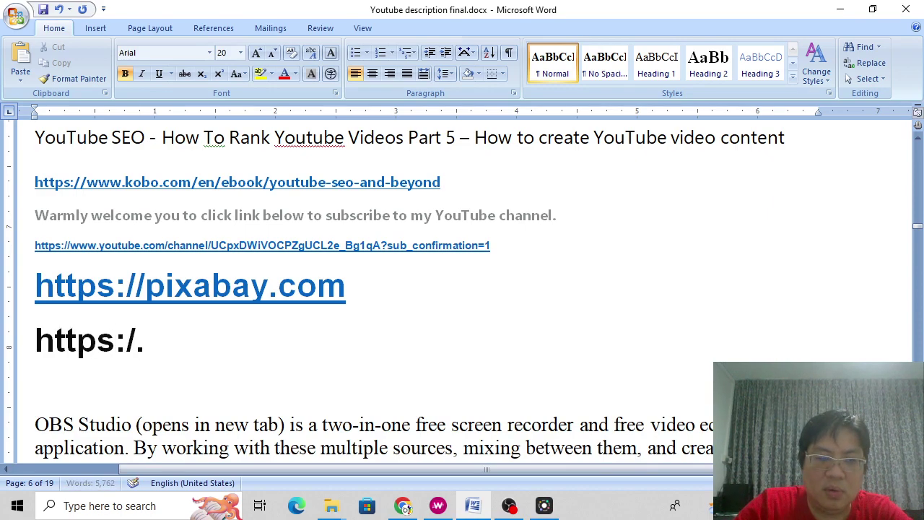
text(m)
key(BackSpace)
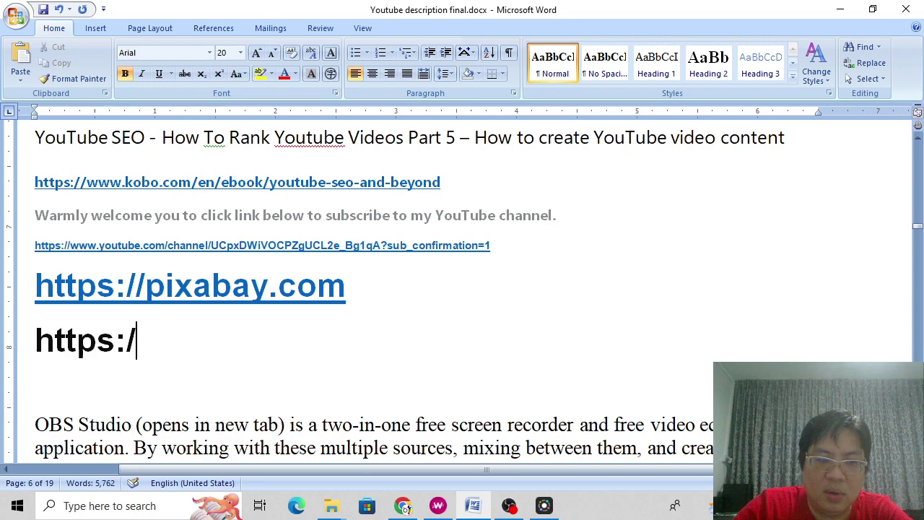
text(/mova)
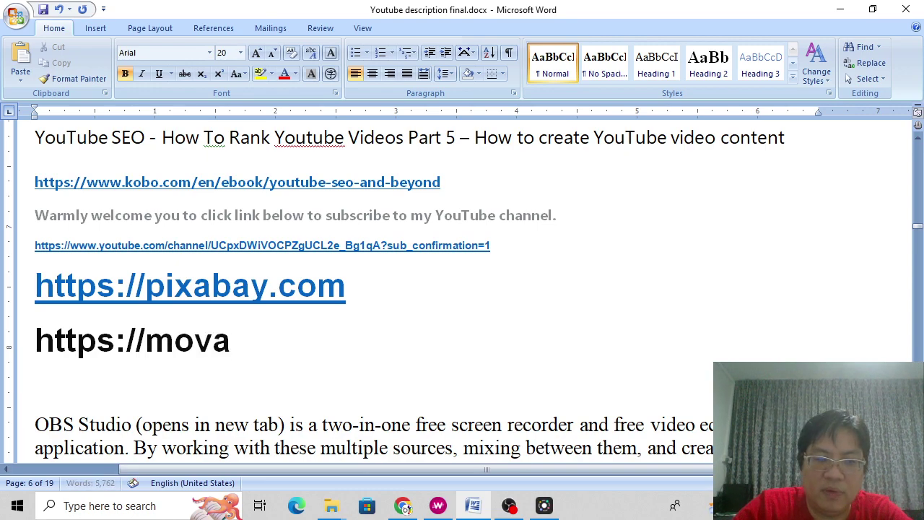
text(vi.com)
key(BackSpace)
key(BackSpace)
text(com)
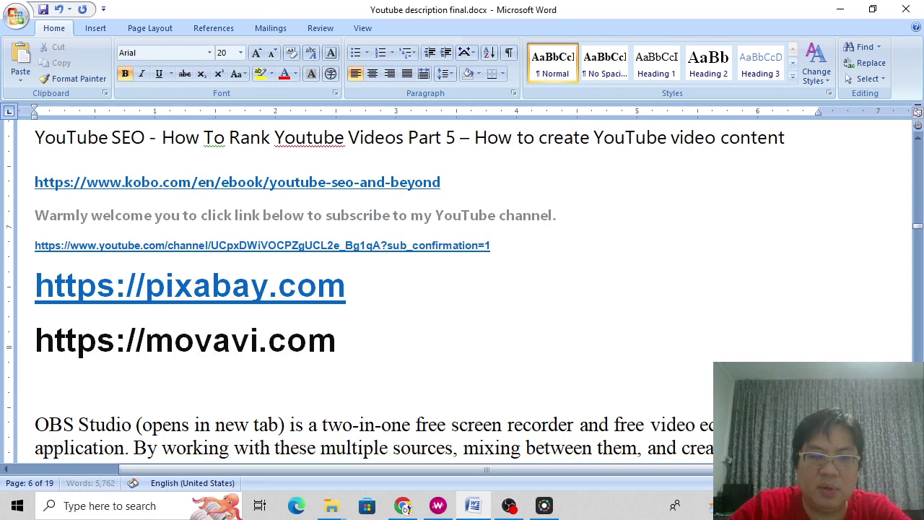
triple_click(350, 351)
key(ctrl+c)
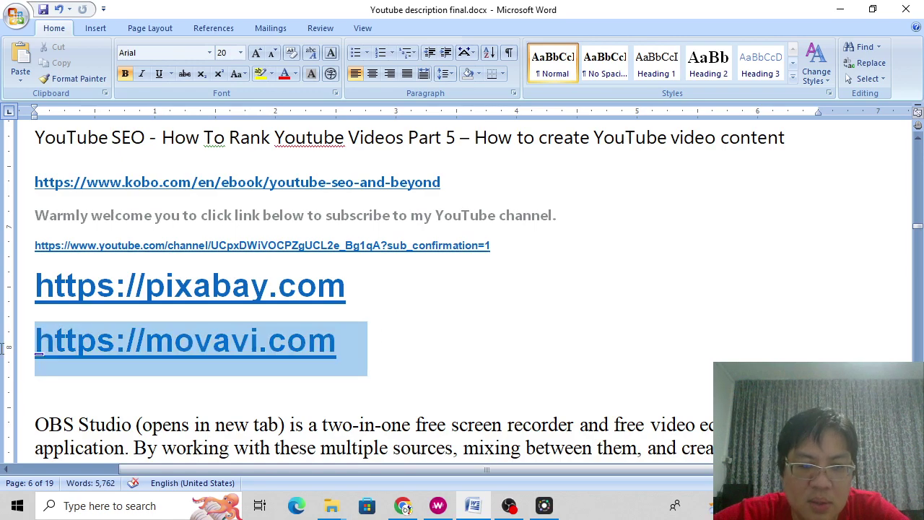
- Load the pasted movavi.com address in a new Chrome tab and open the Store
click(403, 506)
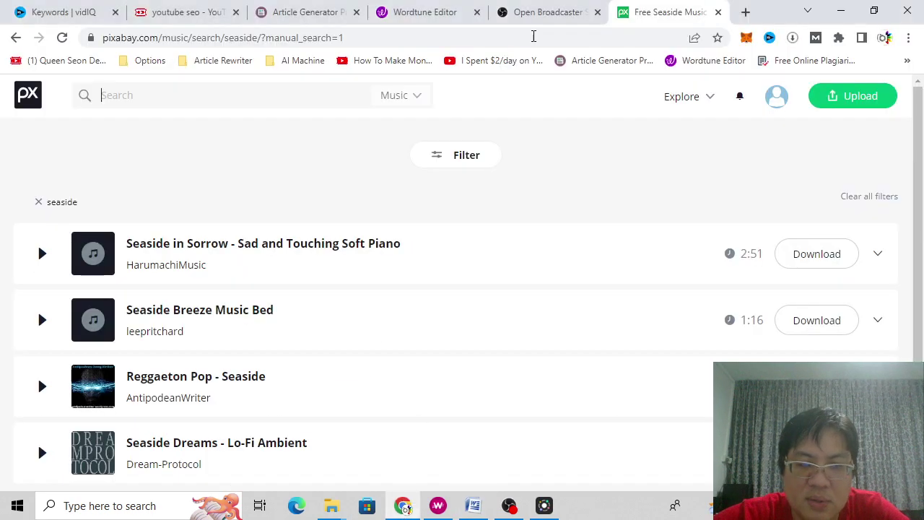
click(746, 11)
key(ctrl+v)
key(Return)
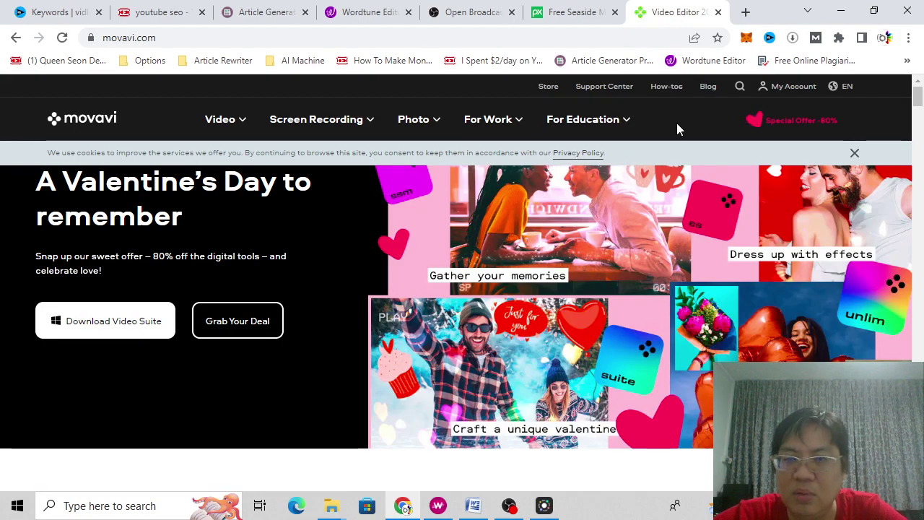
click(550, 87)
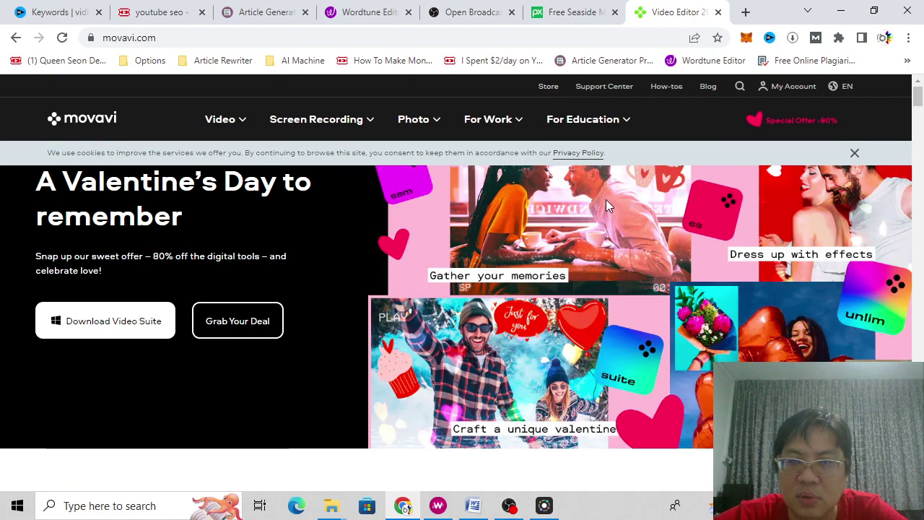
- Browse the video and screen recording categories and choose Screen Recorder's lifetime licence
scroll(606, 203, down, 5)
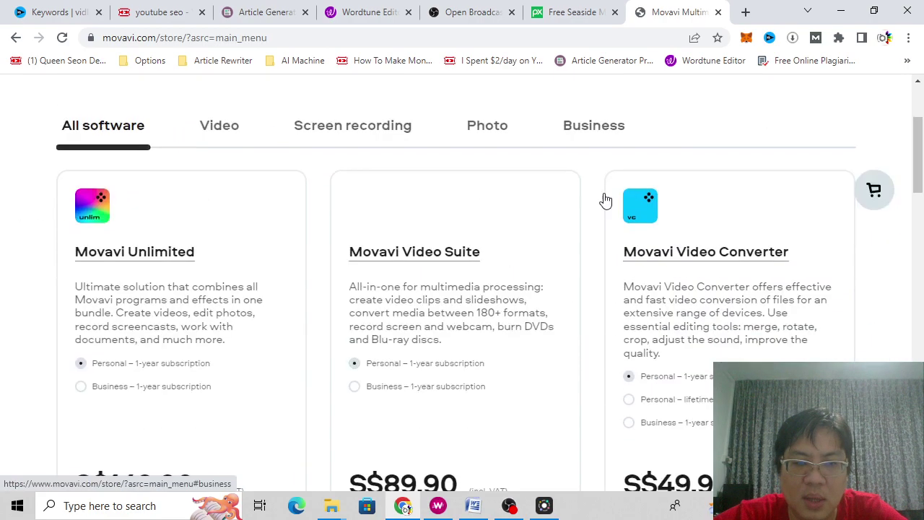
scroll(606, 199, down, 9)
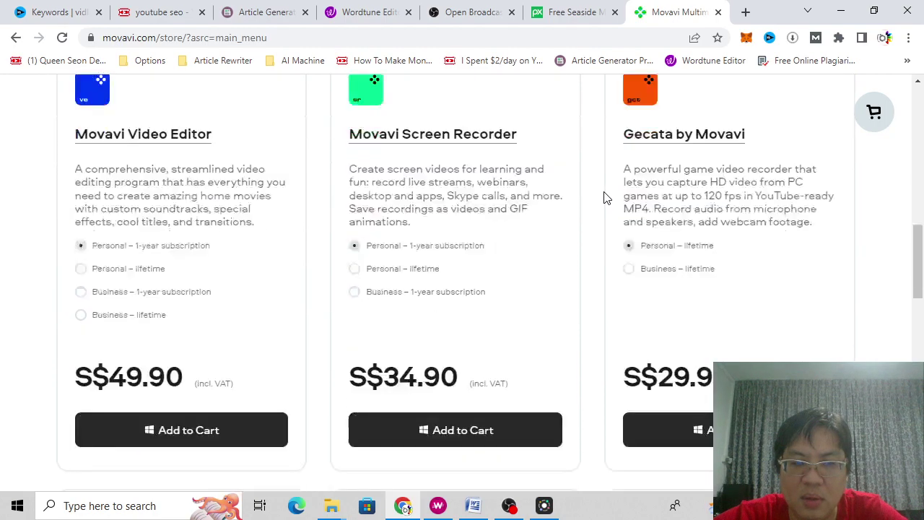
scroll(605, 198, up, 11)
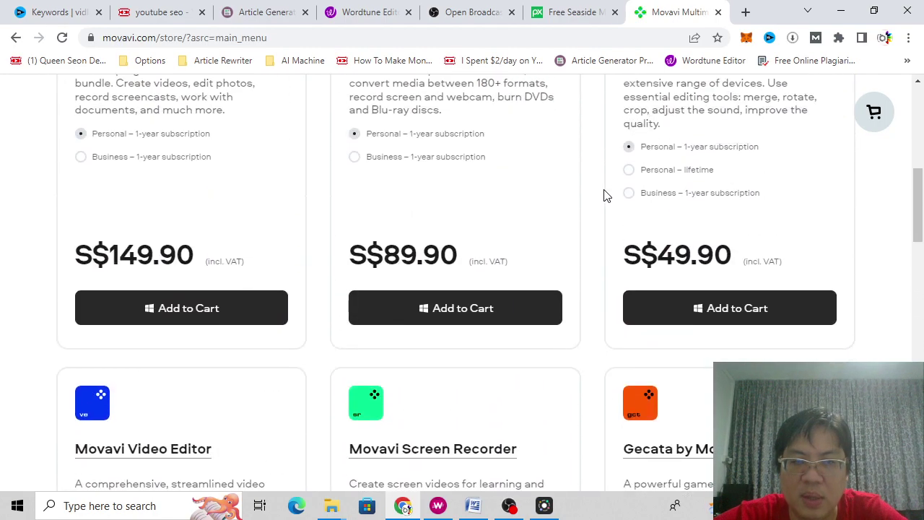
scroll(606, 195, up, 1)
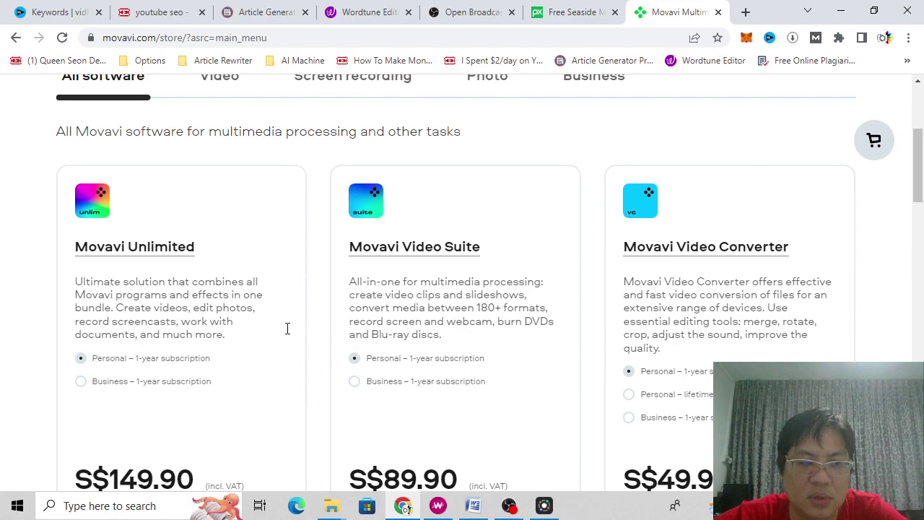
scroll(478, 319, up, 3)
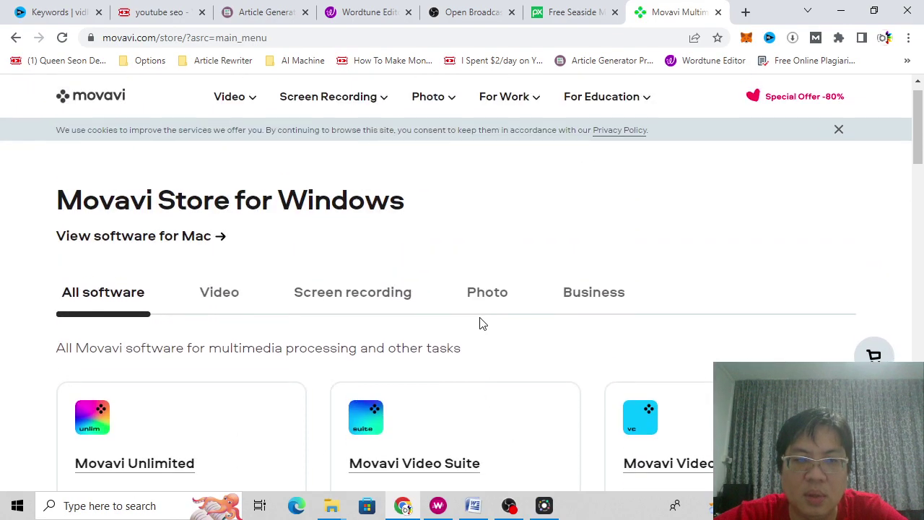
click(233, 302)
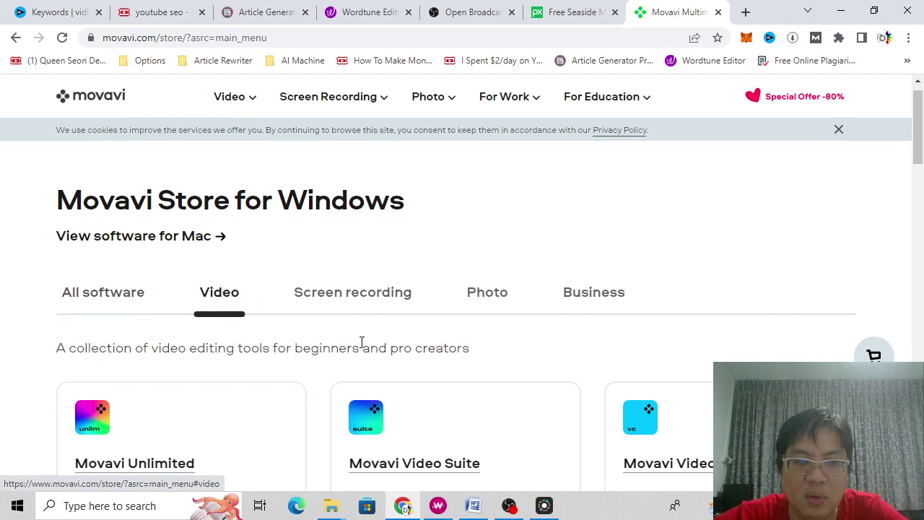
click(383, 302)
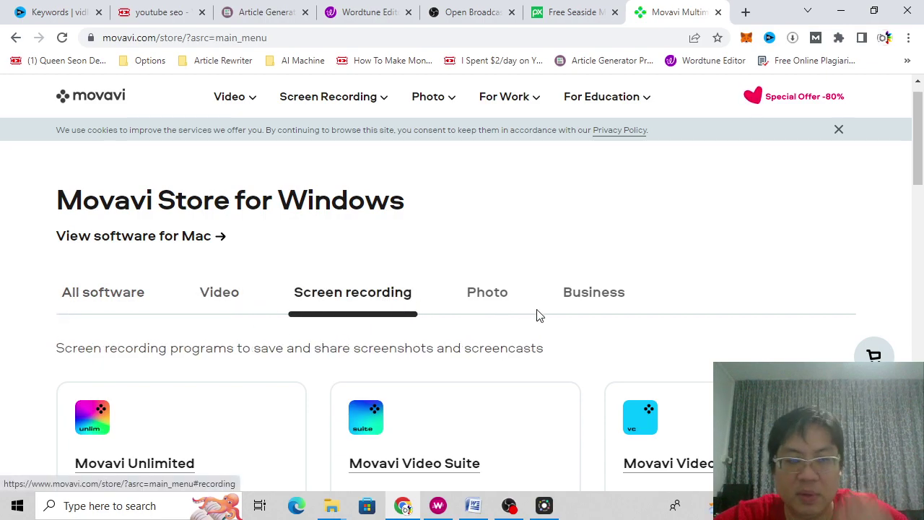
scroll(538, 312, down, 6)
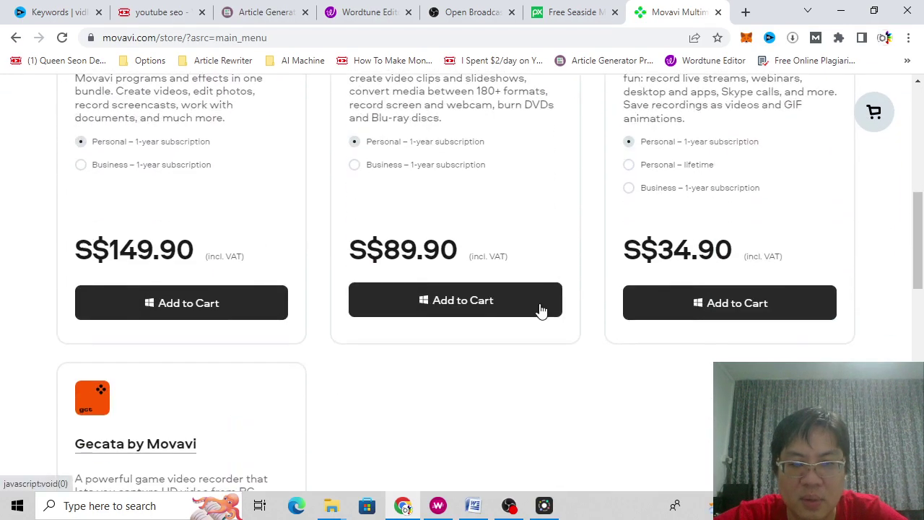
scroll(541, 312, up, 2)
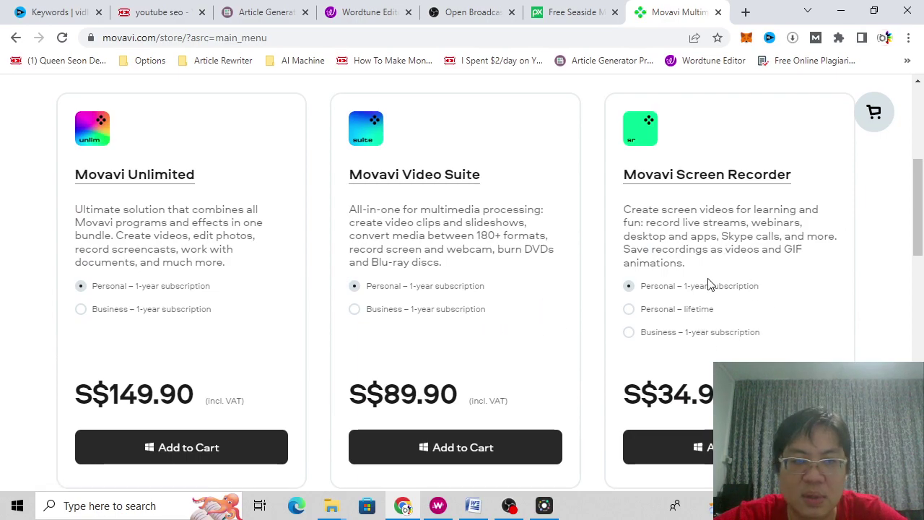
scroll(427, 304, down, 3)
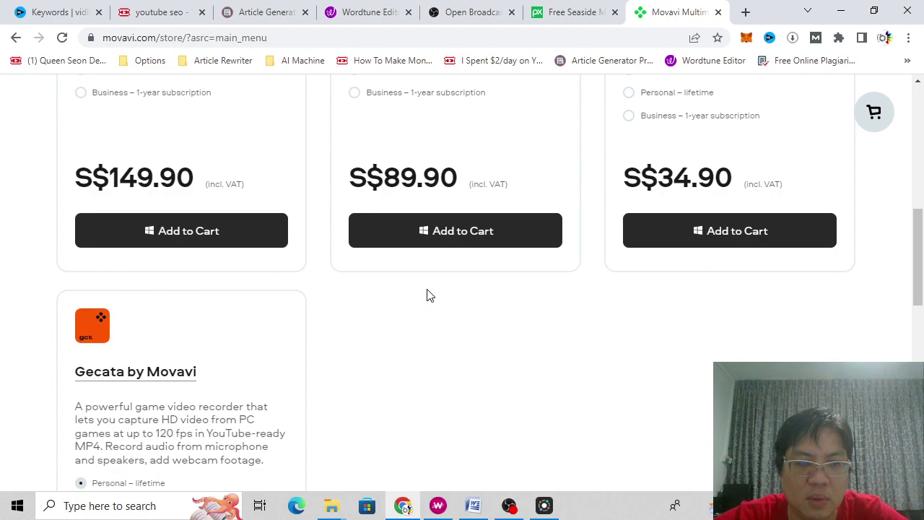
scroll(429, 296, down, 3)
scroll(428, 296, up, 9)
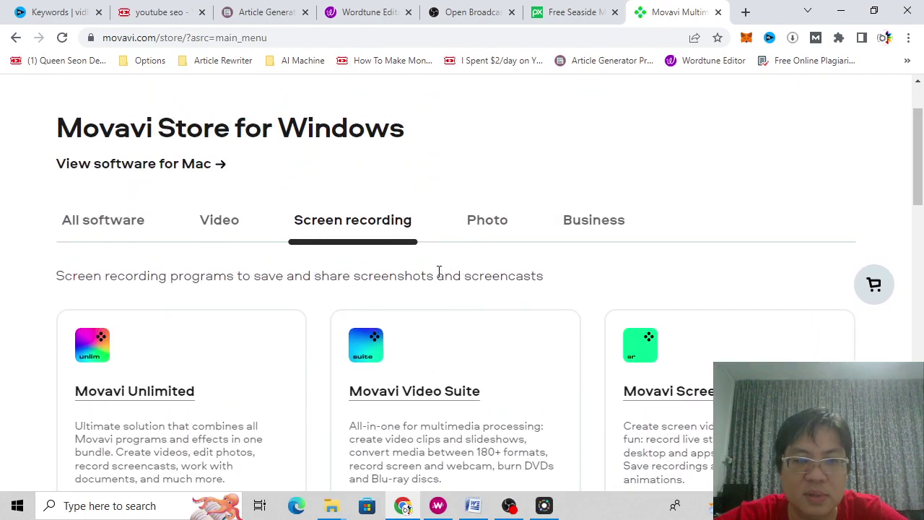
scroll(447, 286, down, 2)
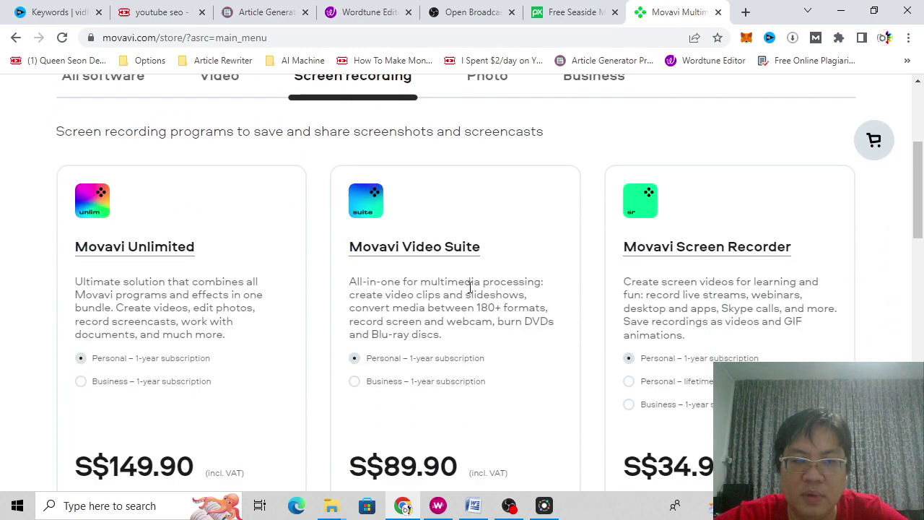
click(650, 383)
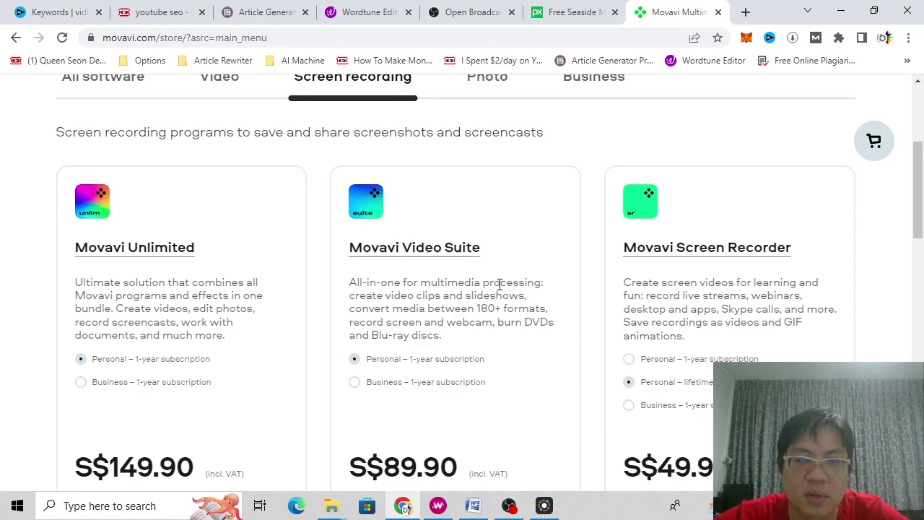
- Switch the store to its Mac software listing showing Video Suite for Mac
scroll(502, 292, up, 2)
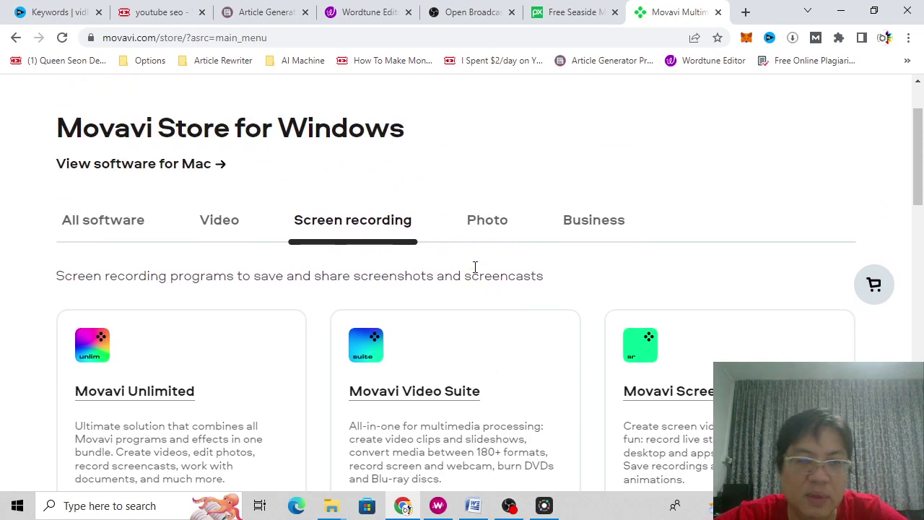
scroll(446, 375, down, 2)
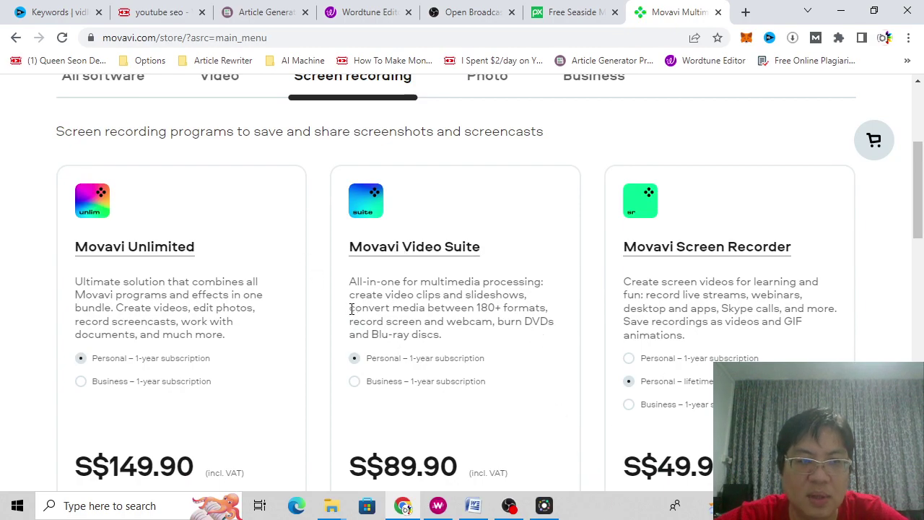
scroll(352, 309, up, 1)
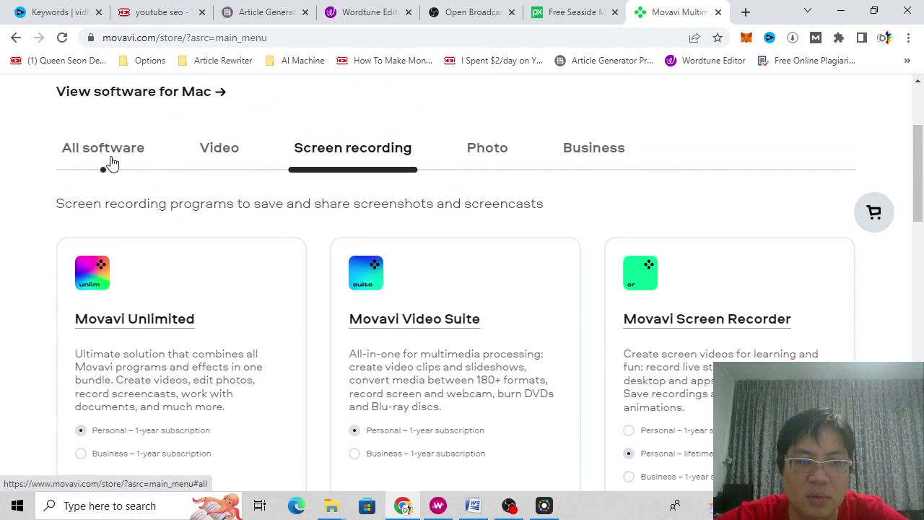
click(188, 95)
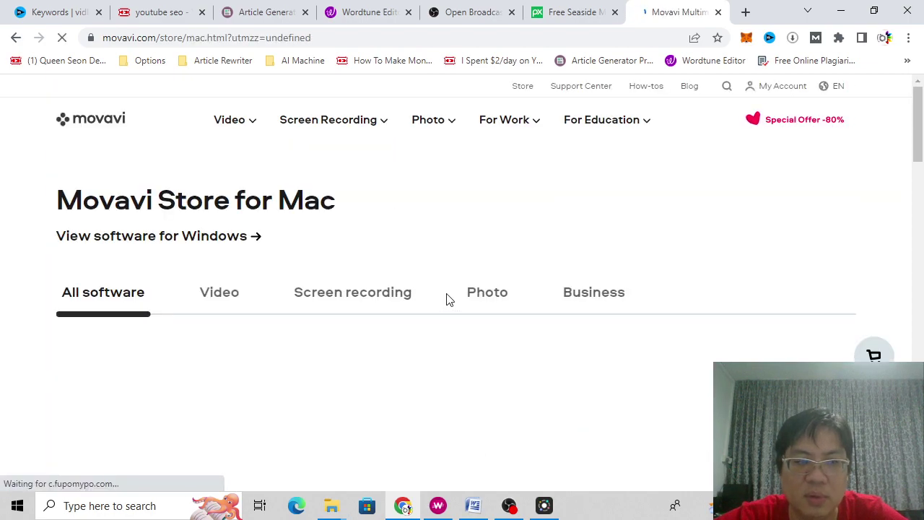
scroll(450, 299, down, 3)
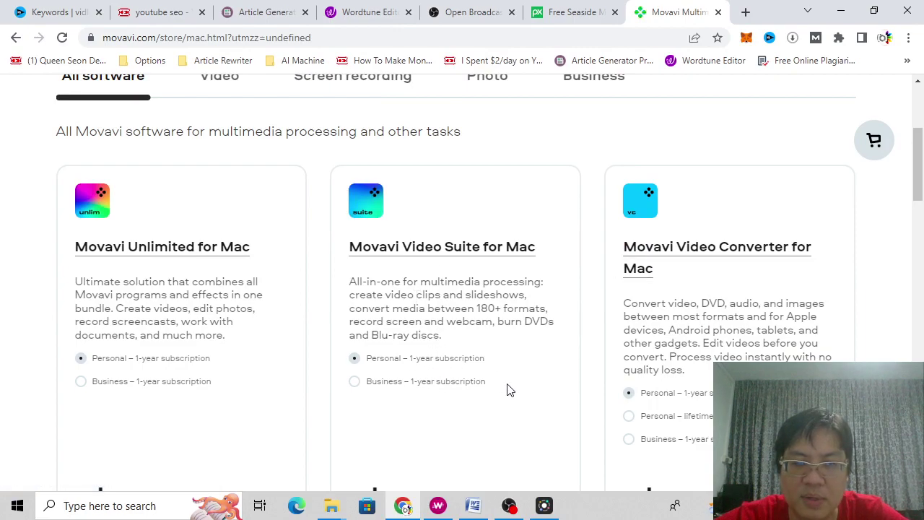
- From the Video Suite launcher, start a New Project under Edit video
click(545, 505)
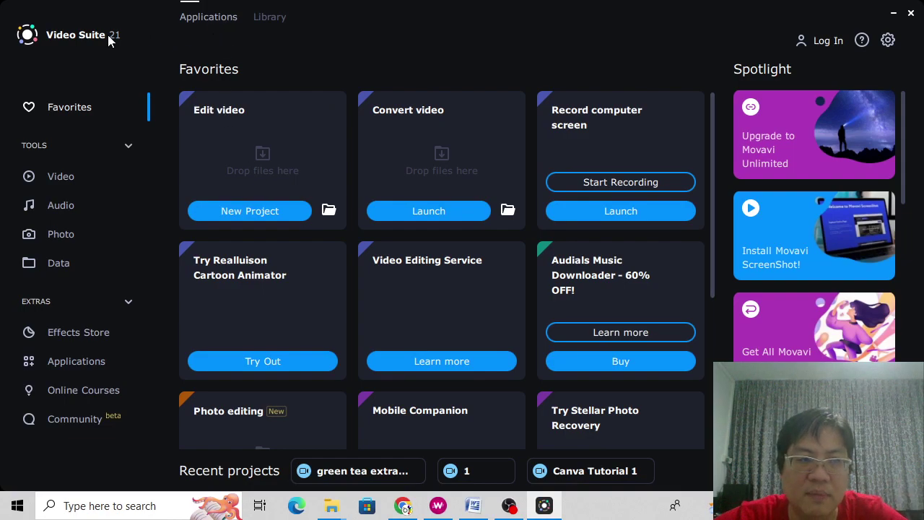
click(266, 217)
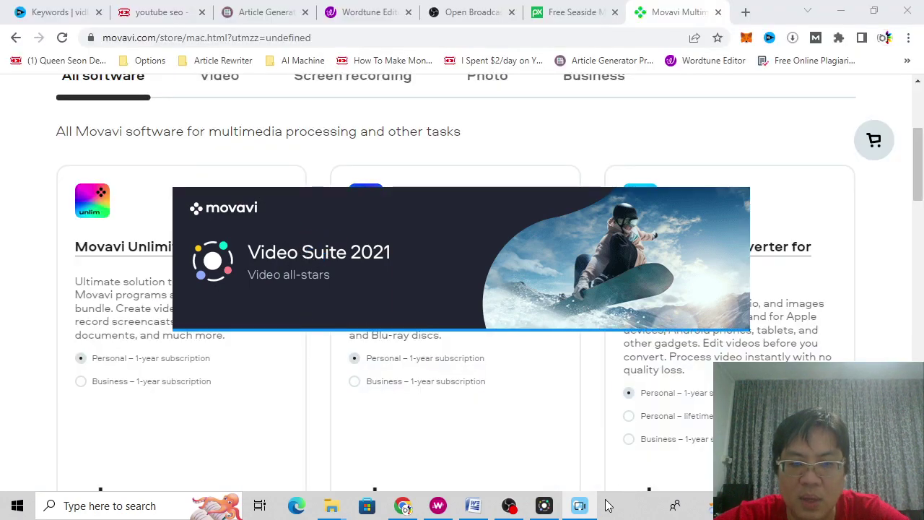
mouse_move(598, 510)
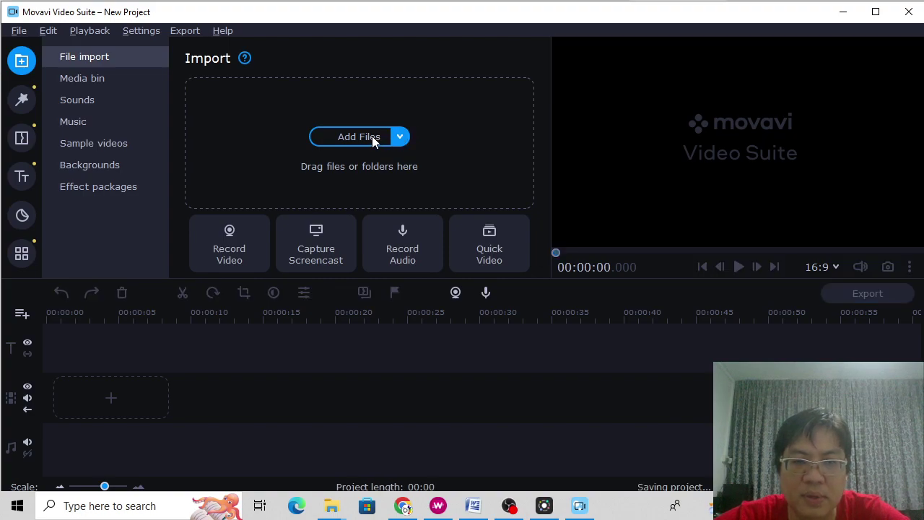
- Dismiss the subscription popup and import the 'How To Do Keyword Research' MP4 into the Media Bin
click(372, 136)
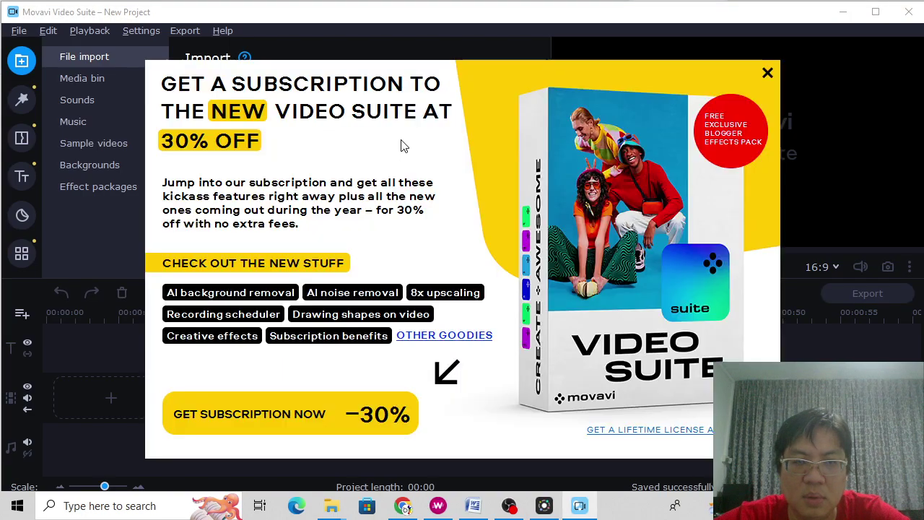
click(766, 76)
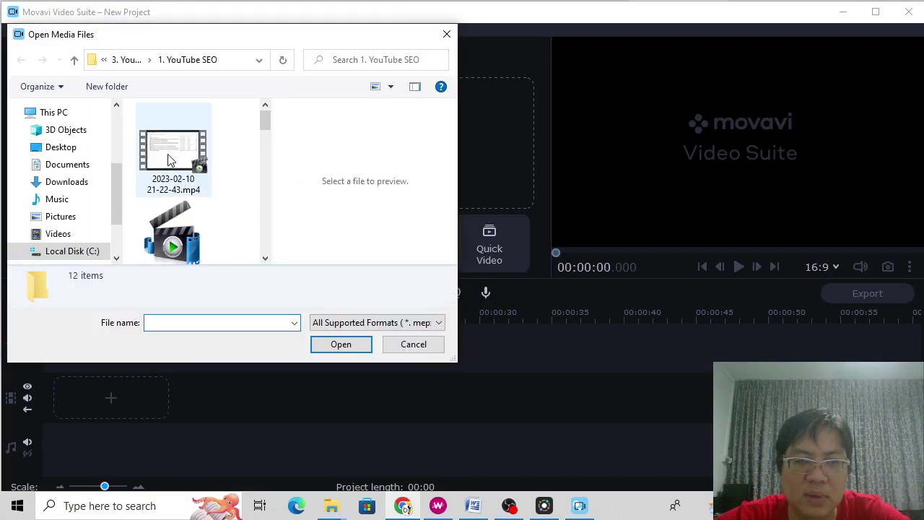
click(172, 158)
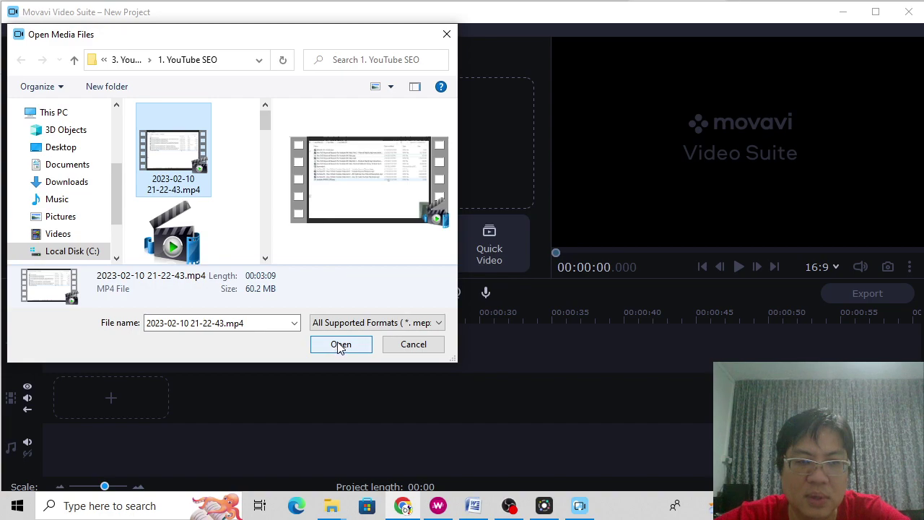
drag(263, 122, 264, 190)
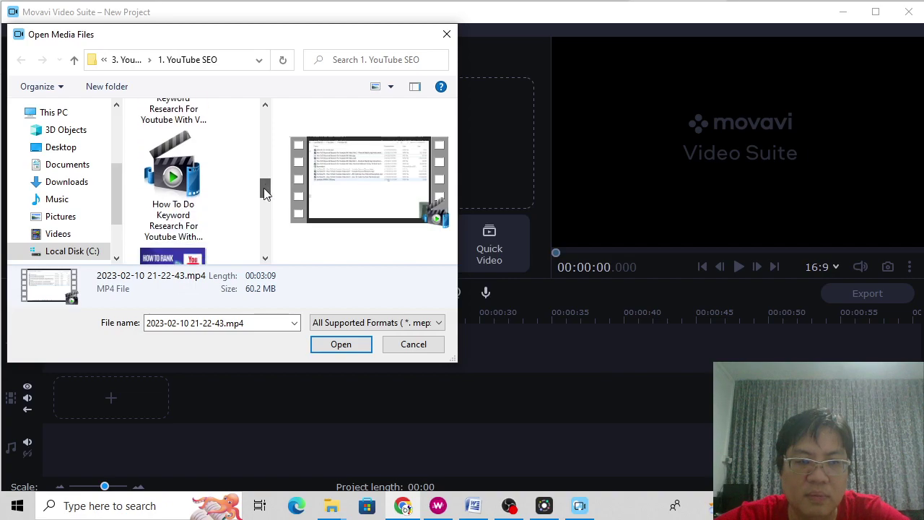
click(174, 181)
click(331, 347)
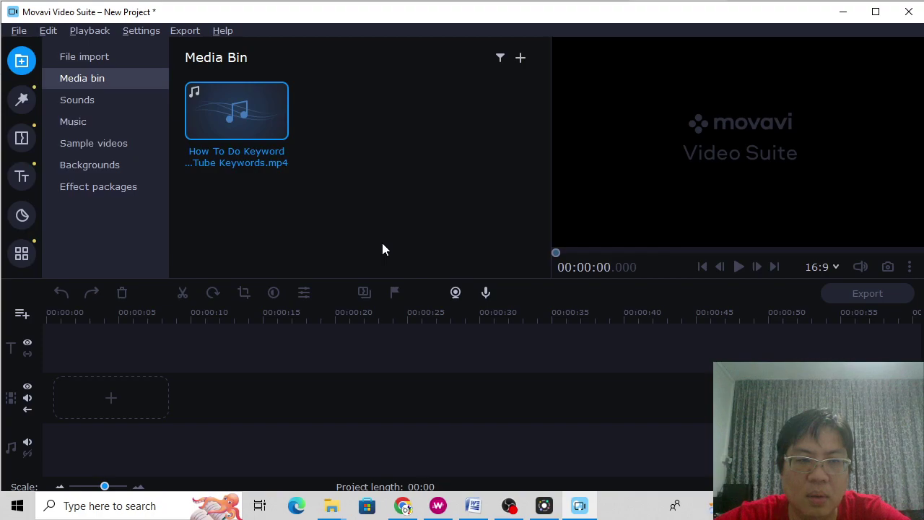
- Drag the Keyword Research file onto the timeline and try moving the clip up to the video track
drag(249, 118, 79, 369)
click(80, 427)
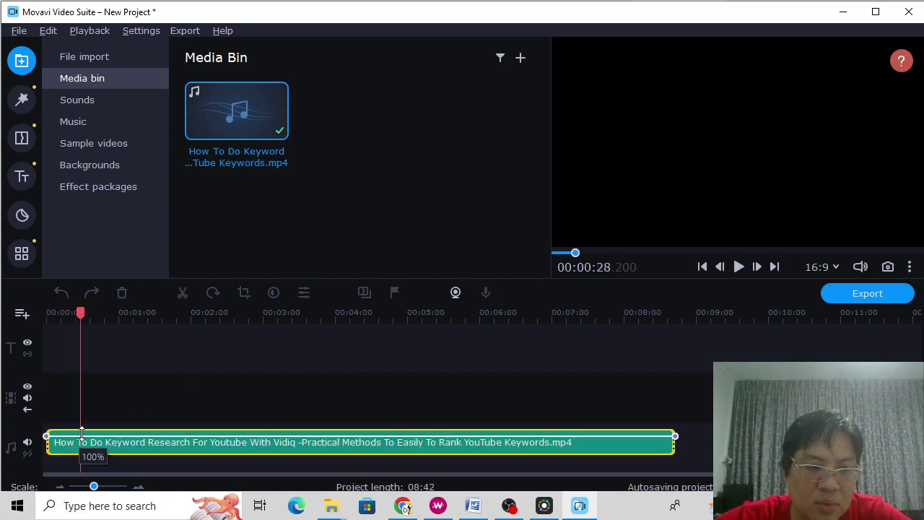
click(110, 418)
drag(114, 437, 144, 391)
drag(144, 455, 137, 402)
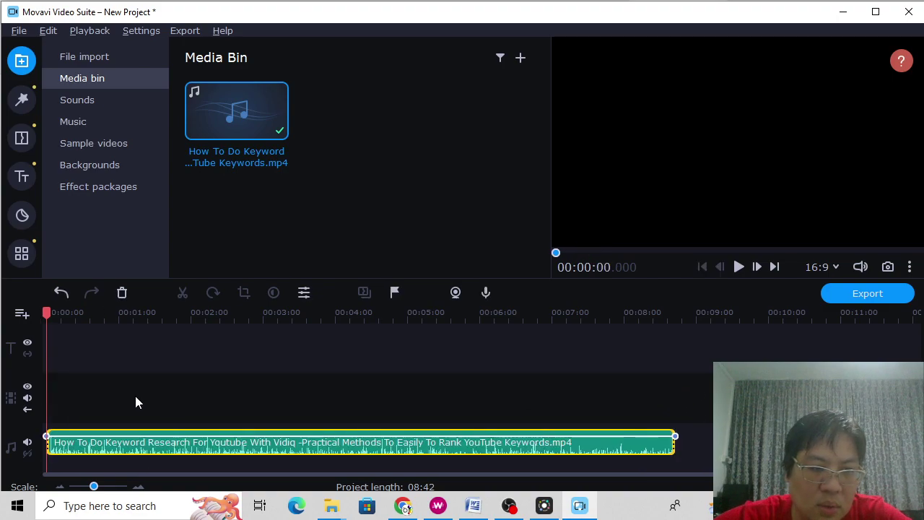
scroll(220, 368, right, 2)
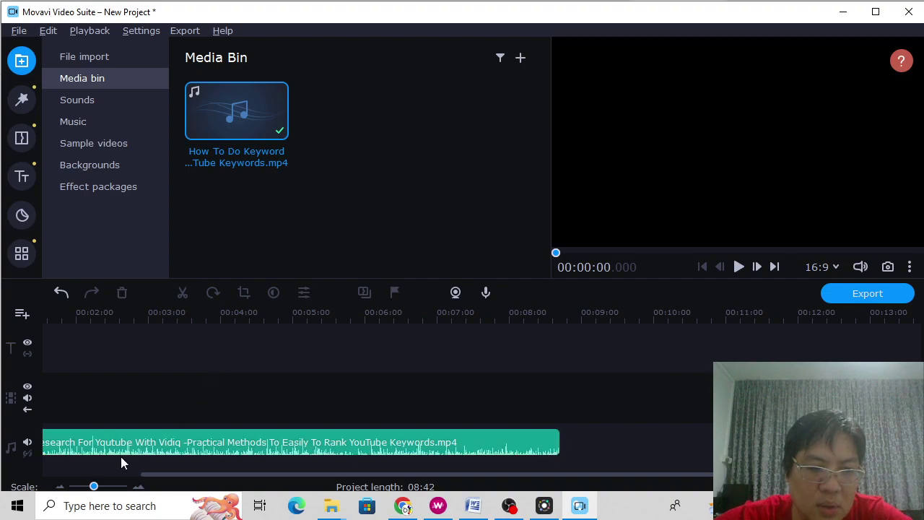
drag(122, 455, 236, 387)
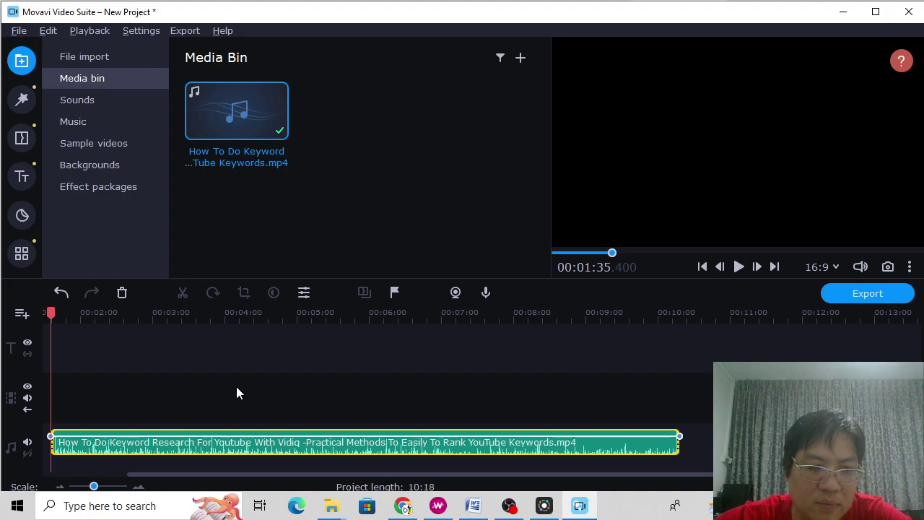
click(209, 436)
- Delete the clip and re-add it as an 8:42 clip on the audio track, then play the preview
drag(208, 438, 179, 364)
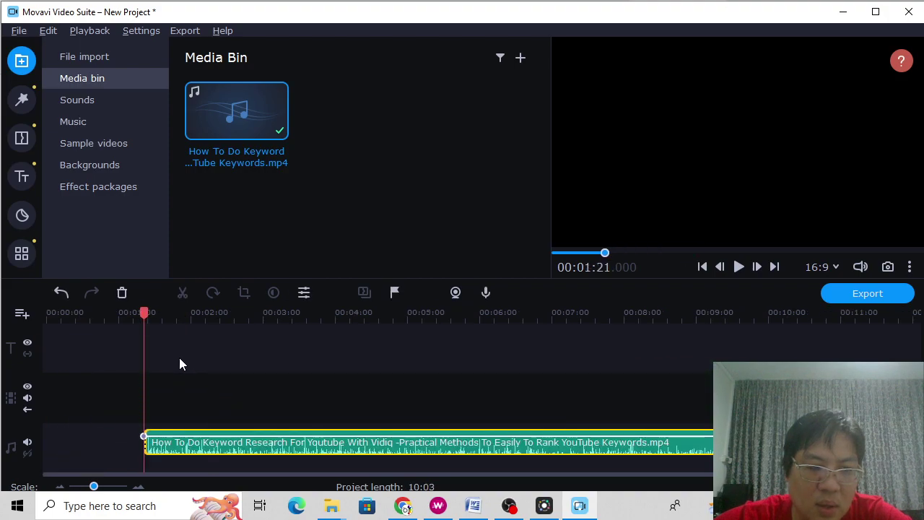
click(177, 430)
key(Delete)
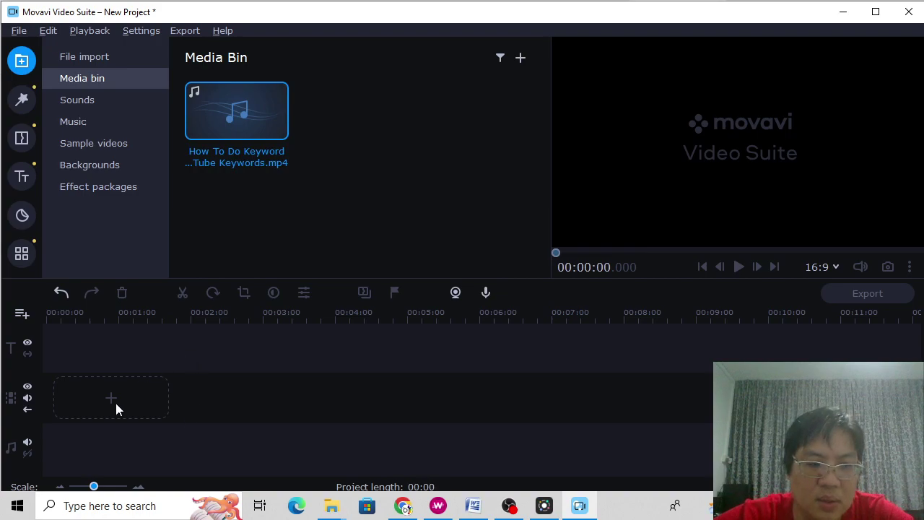
drag(239, 112, 78, 358)
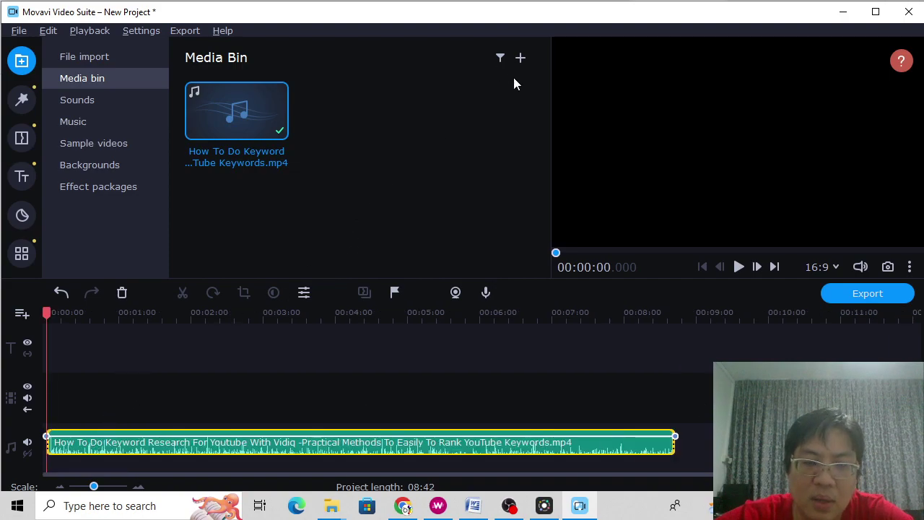
click(69, 447)
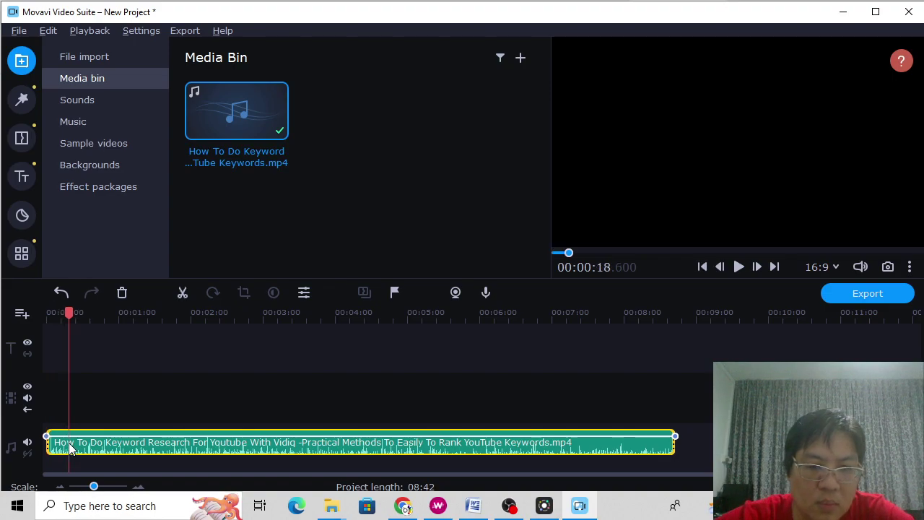
click(738, 267)
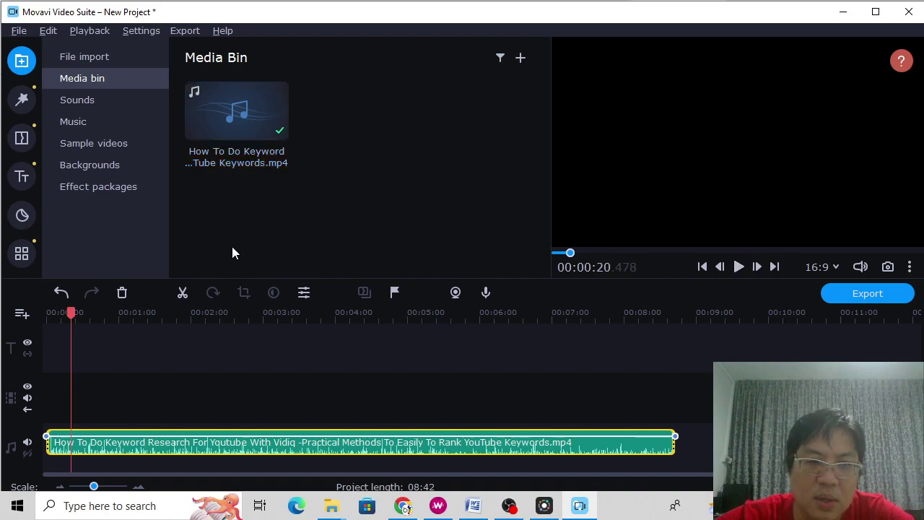
- Remove the Keyword Research file from the Media Bin and delete its leftover timeline clip
double_click(242, 128)
key(Delete)
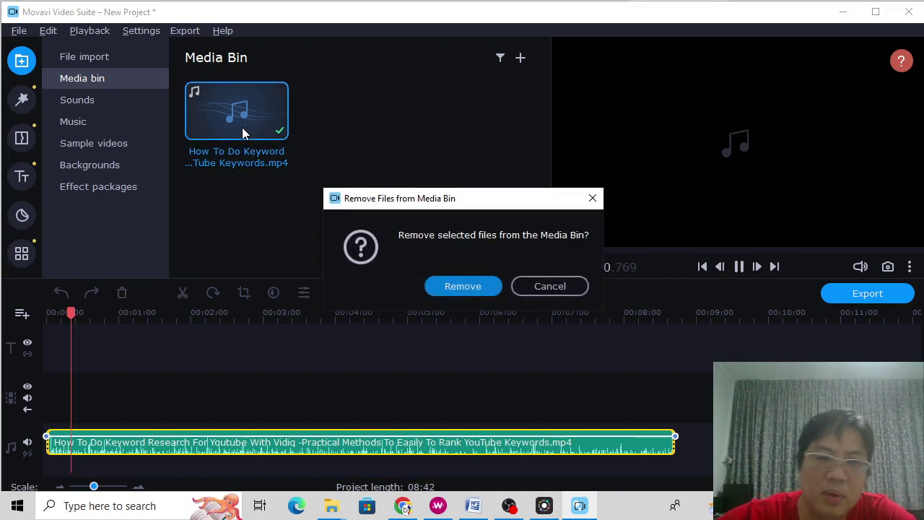
click(462, 285)
click(376, 167)
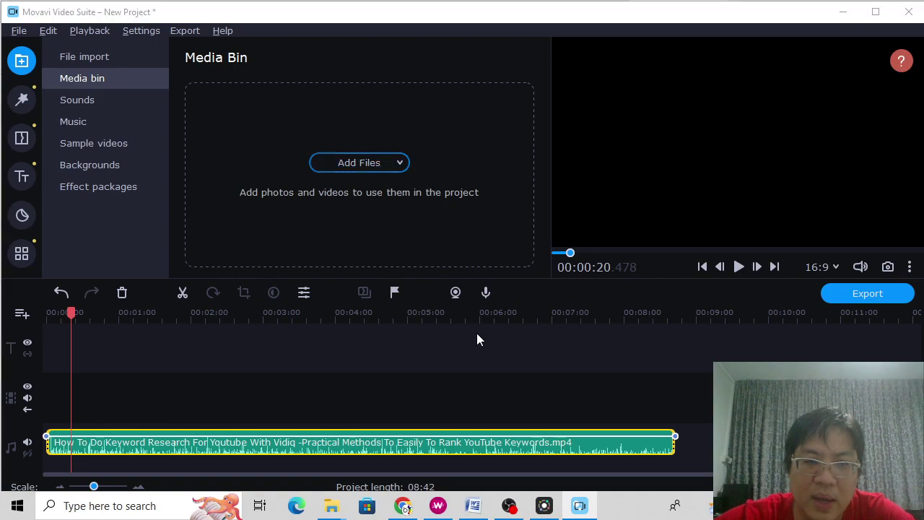
click(422, 350)
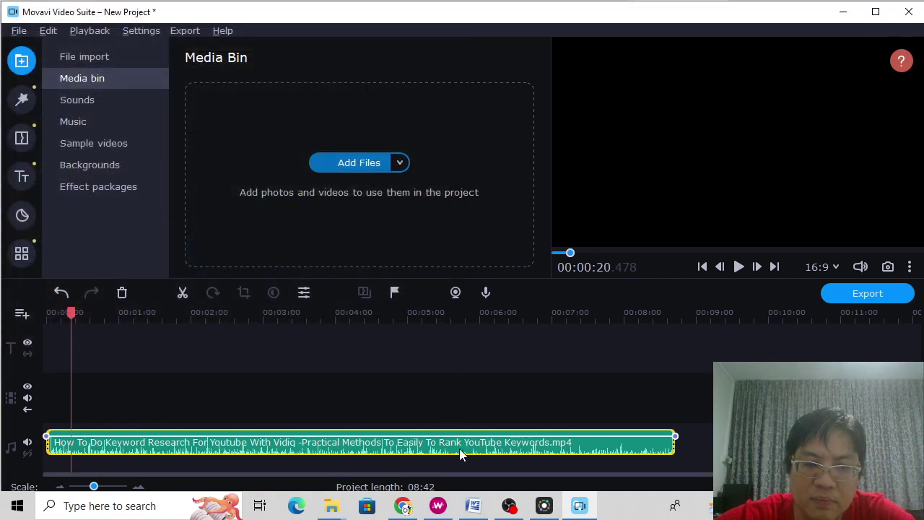
click(459, 449)
click(516, 452)
key(Delete)
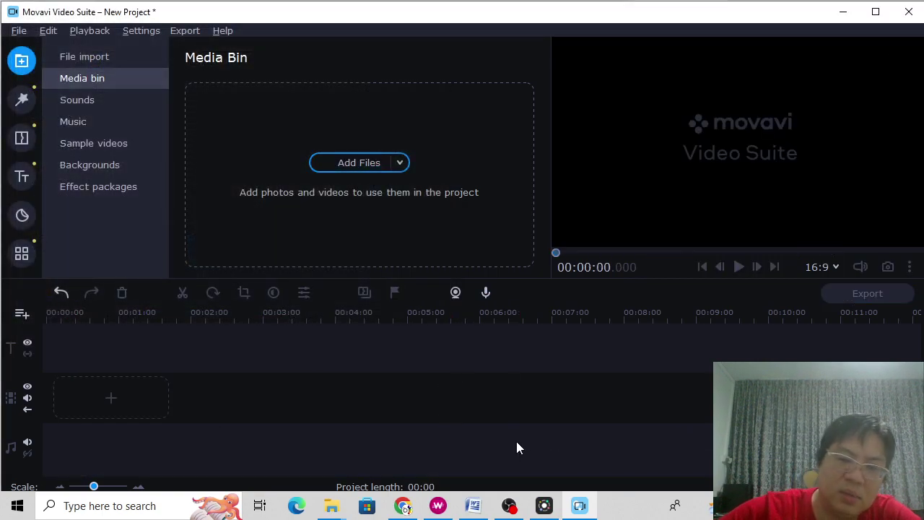
- Import the YouTube SEO Part 2 video and place it on the video track as a 12:29 clip
click(367, 162)
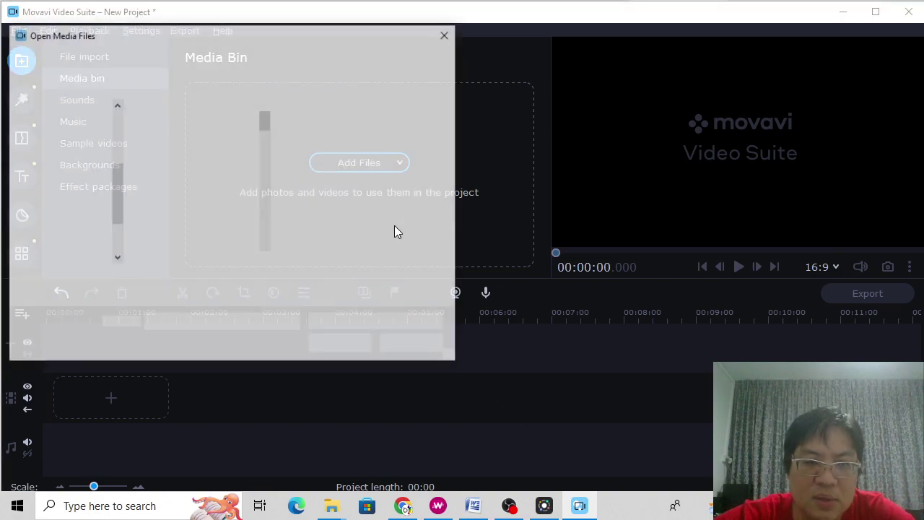
scroll(256, 184, down, 2)
scroll(242, 185, down, 2)
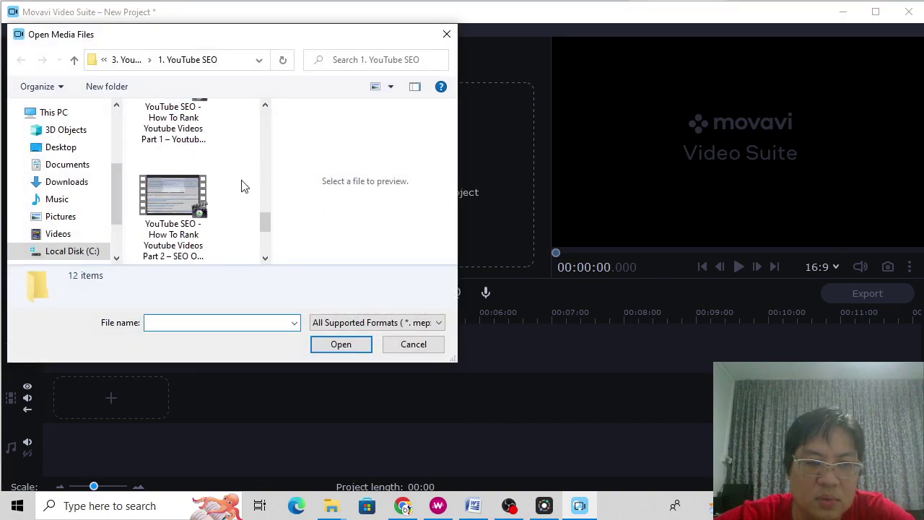
click(177, 206)
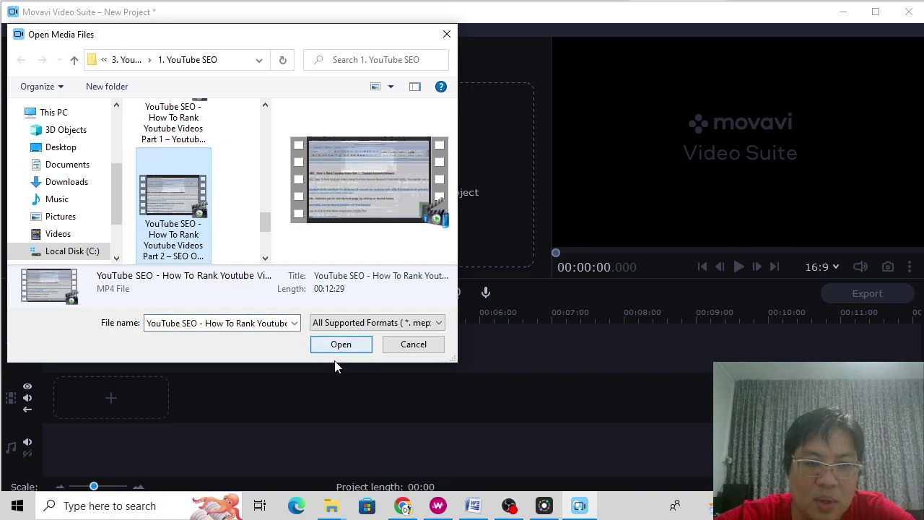
click(341, 345)
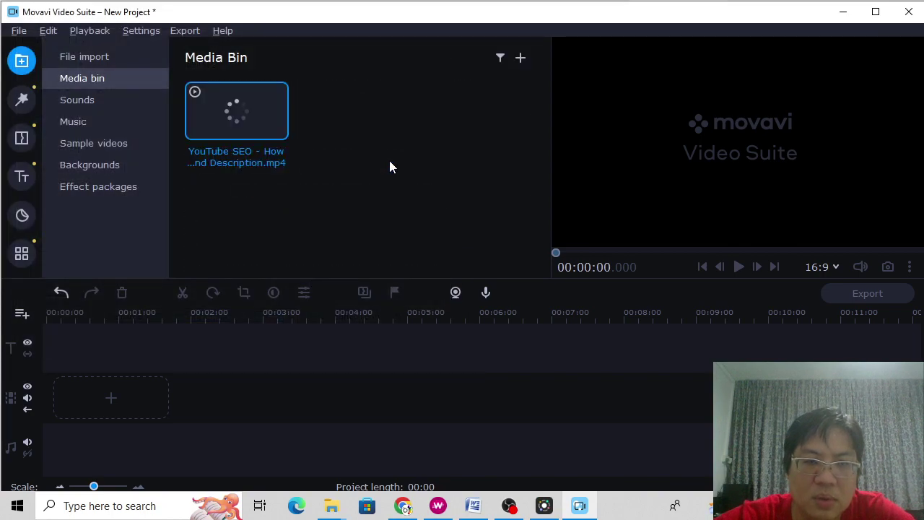
drag(247, 110, 242, 347)
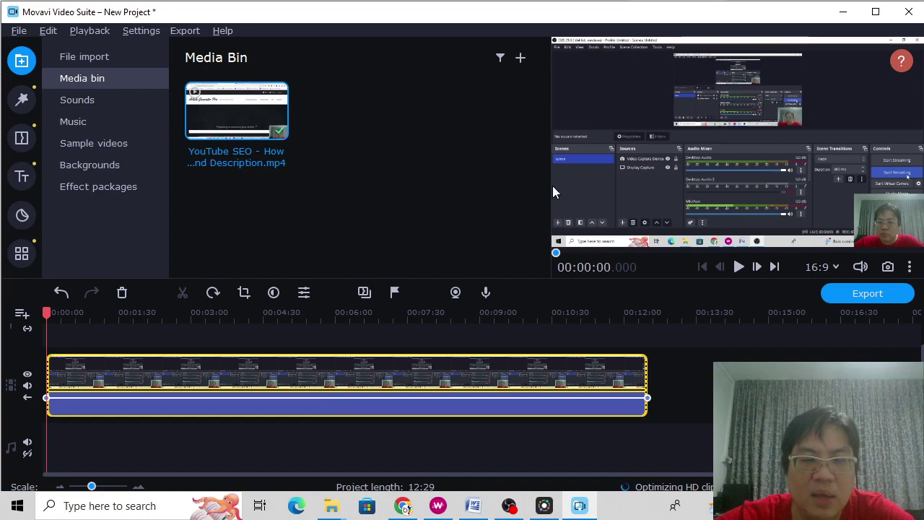
- Import the How To Rank thumbnail JPG and place it after the video, making the project 12:33
click(521, 59)
click(564, 77)
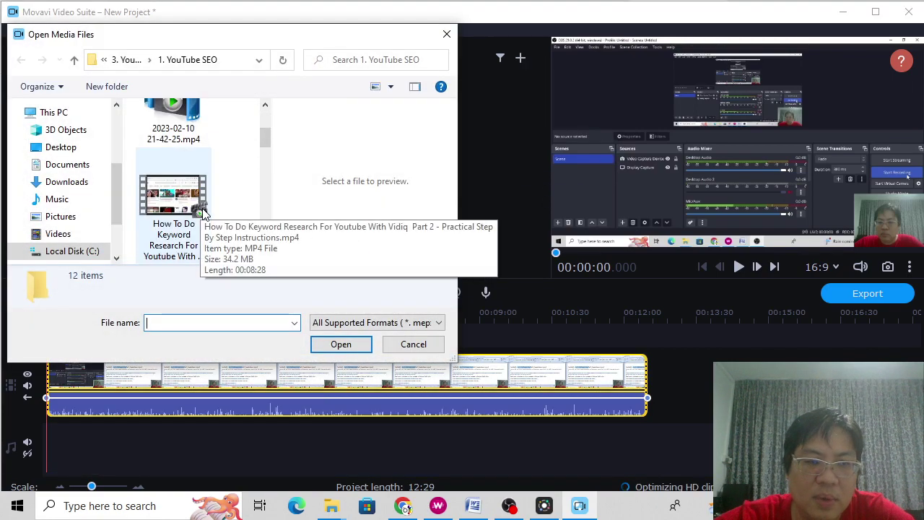
scroll(207, 214, down, 3)
click(206, 217)
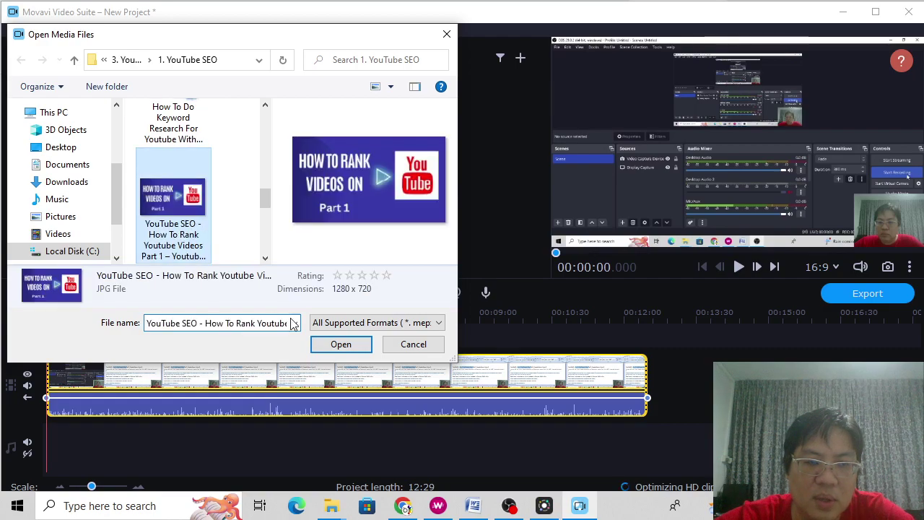
click(341, 344)
drag(361, 121, 693, 377)
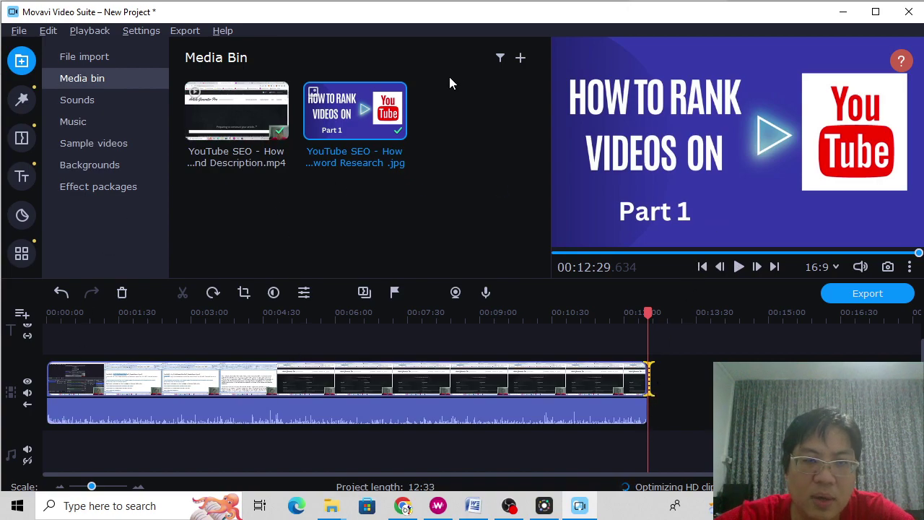
click(520, 57)
- Import Chee Zee Beach.mp3 as background music and place two copies on the audio track
click(563, 95)
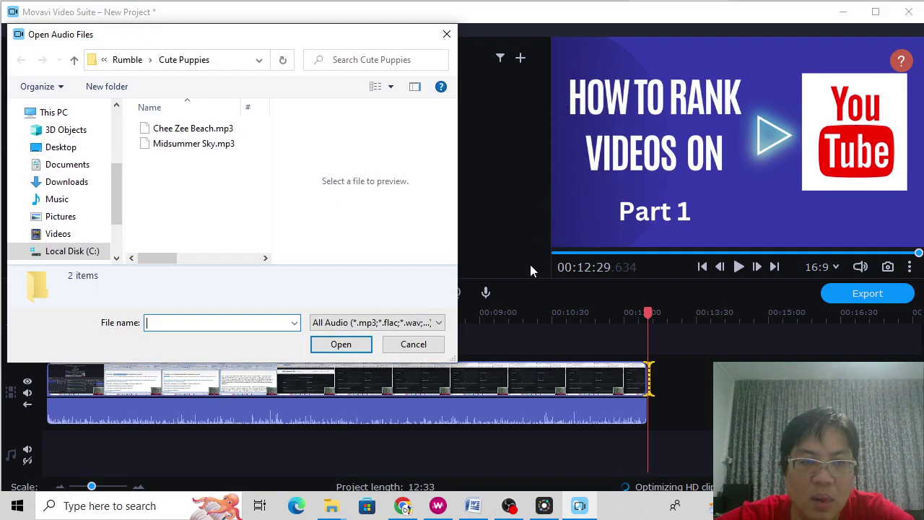
click(182, 129)
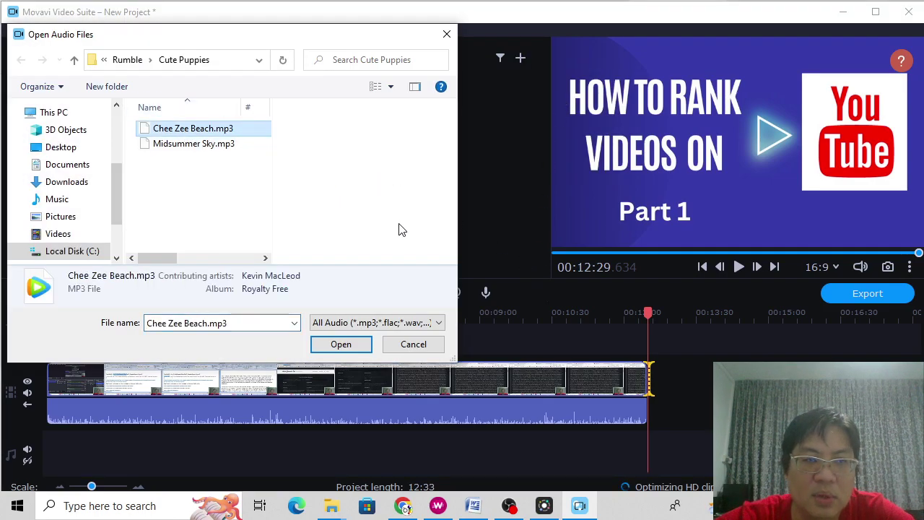
click(351, 347)
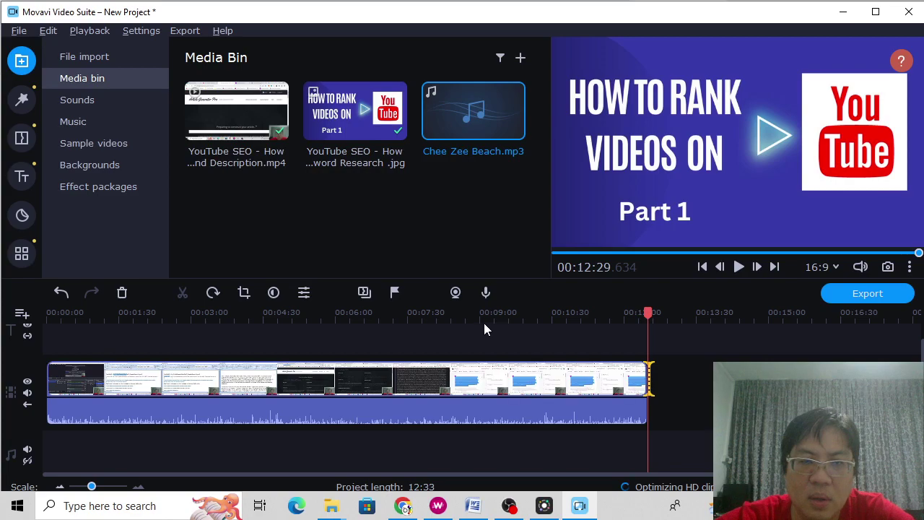
drag(473, 114, 62, 453)
click(210, 453)
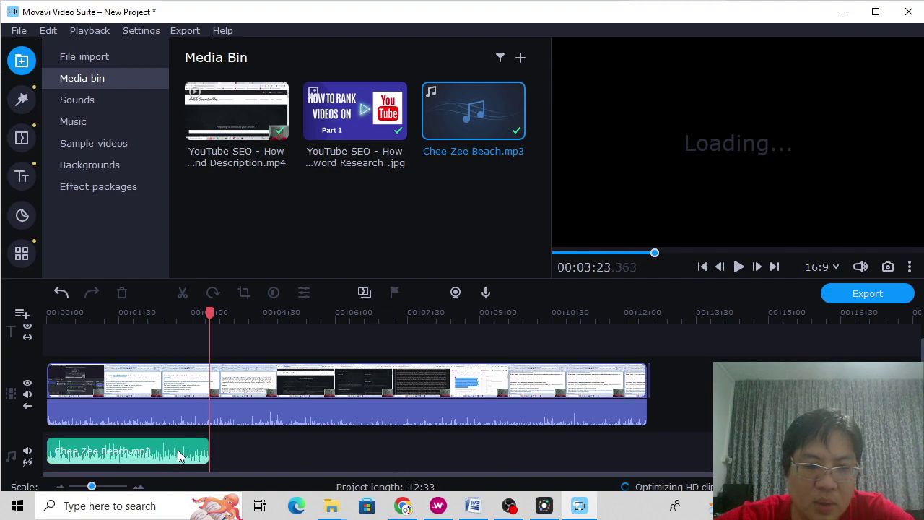
click(181, 450)
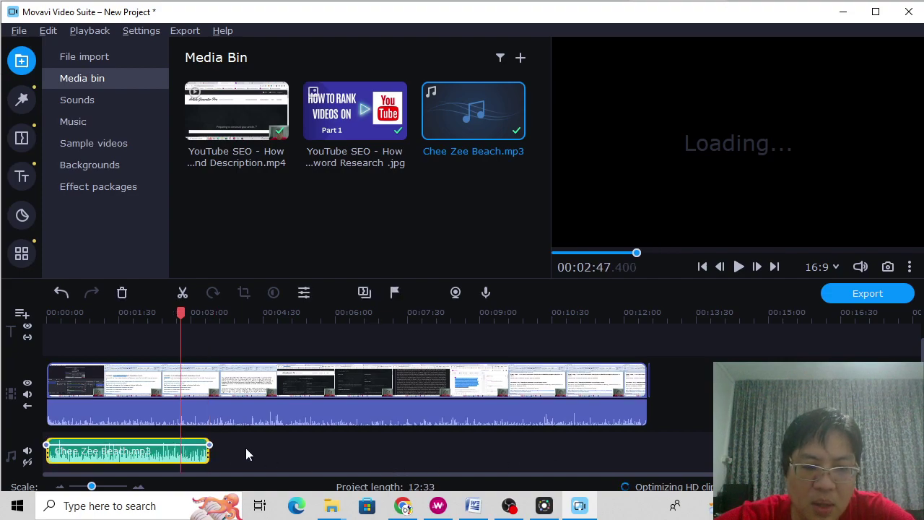
drag(110, 453, 259, 439)
click(182, 469)
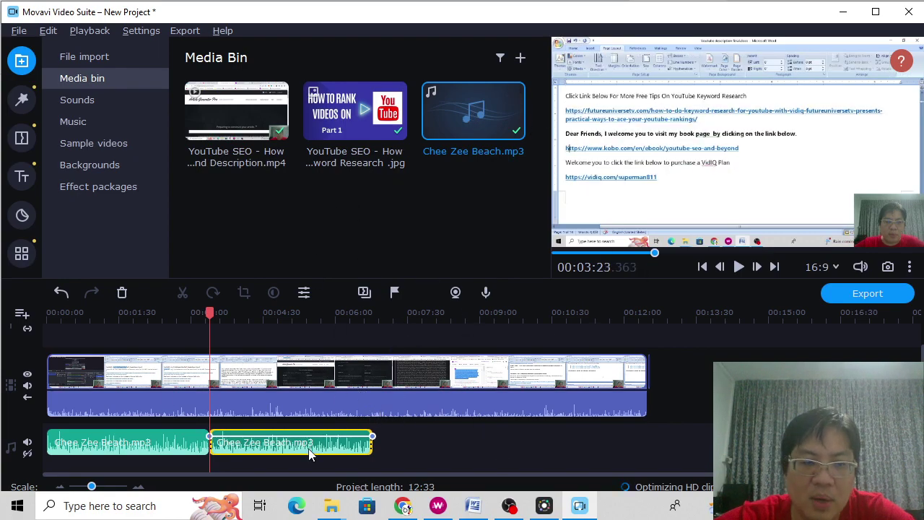
- Delete both Chee Zee Beach.mp3 clips, leaving the music track empty
click(523, 448)
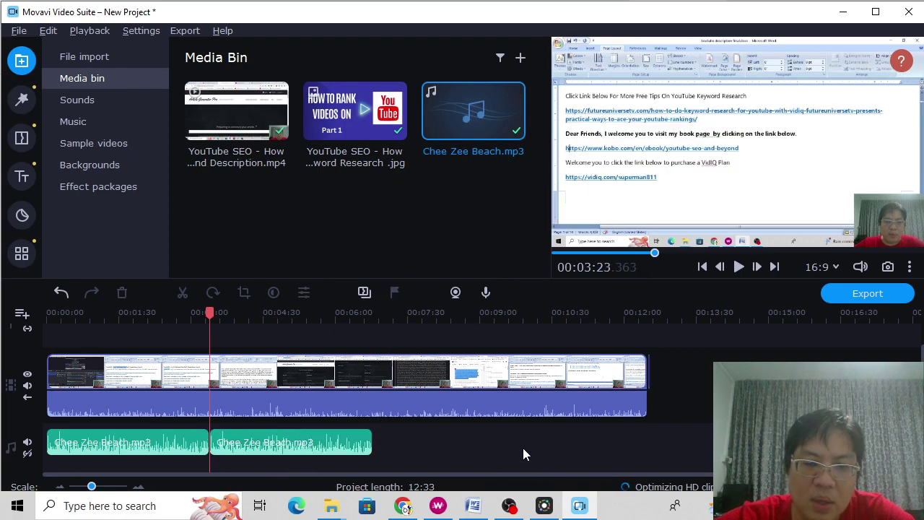
click(345, 447)
key(Delete)
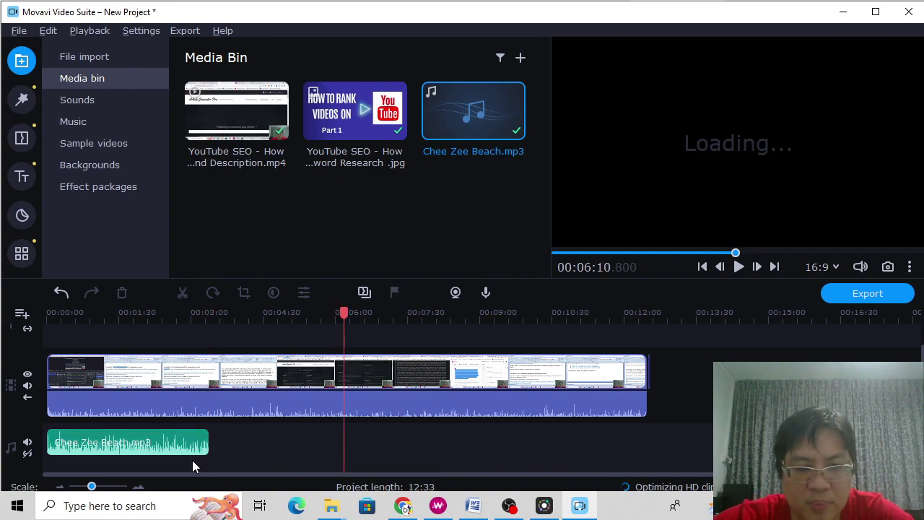
click(193, 437)
key(Delete)
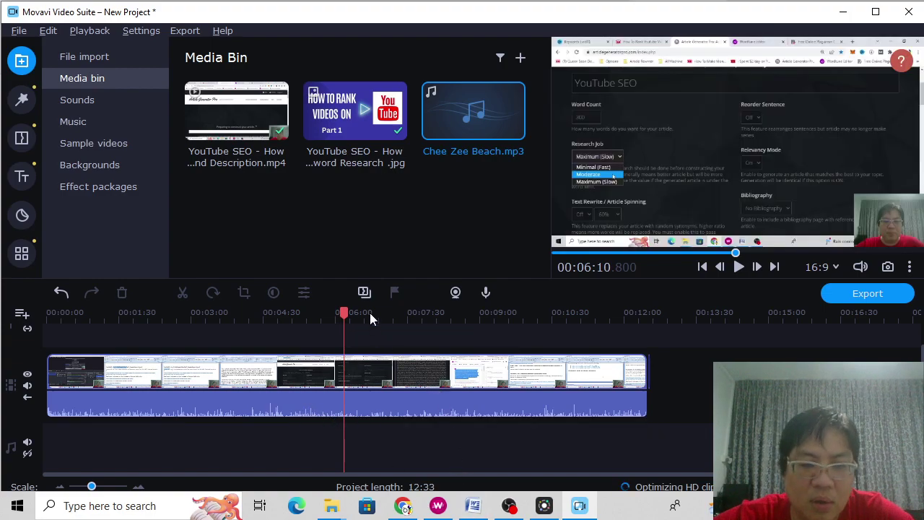
click(185, 384)
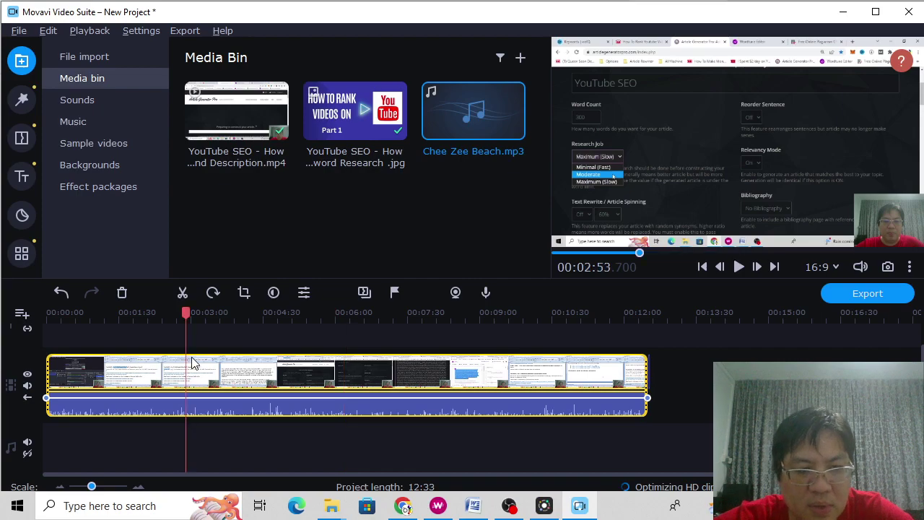
click(182, 293)
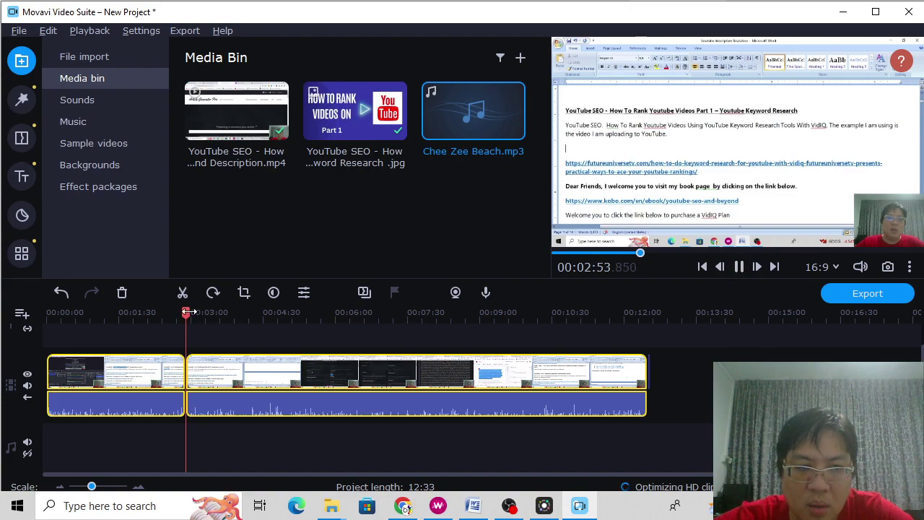
drag(191, 312, 211, 312)
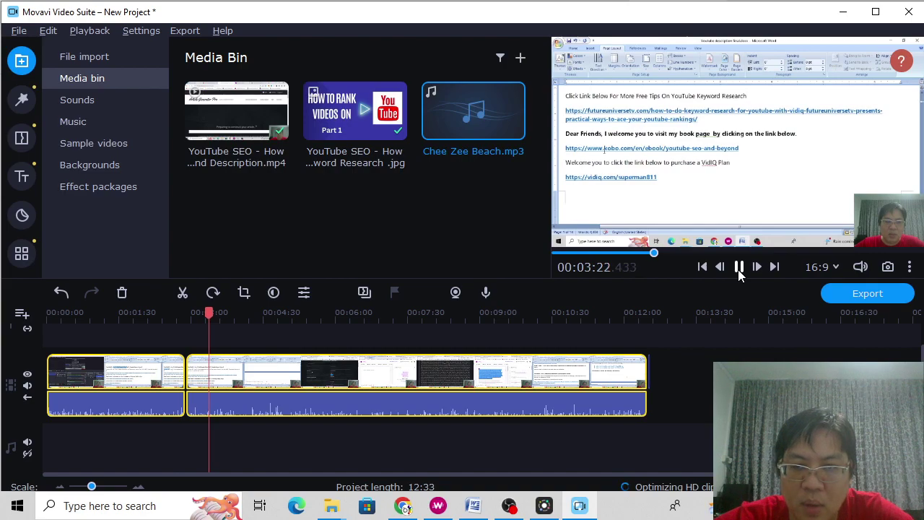
click(738, 269)
click(181, 296)
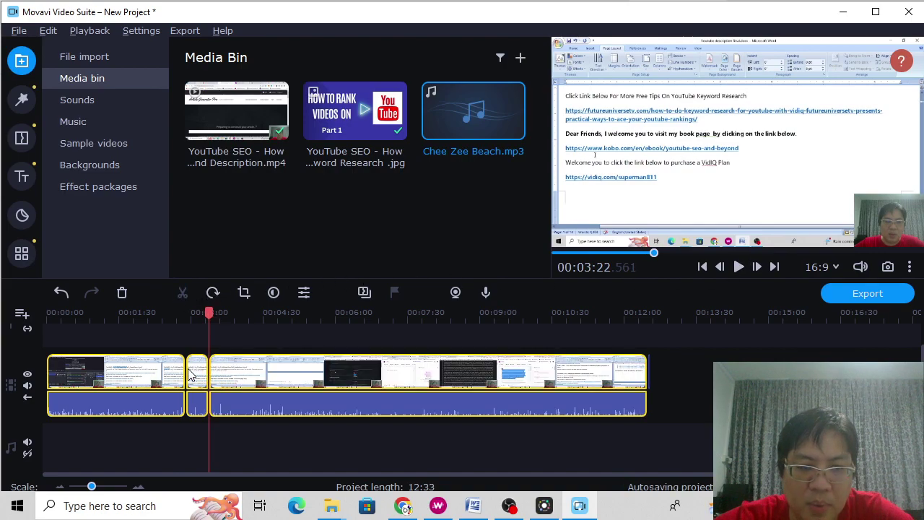
click(196, 374)
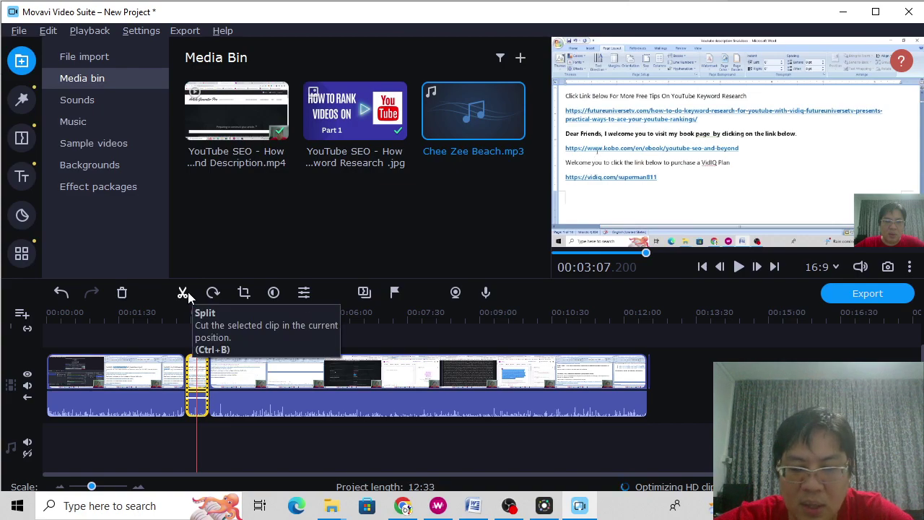
key(ctrl+z)
key(ctrl+z)
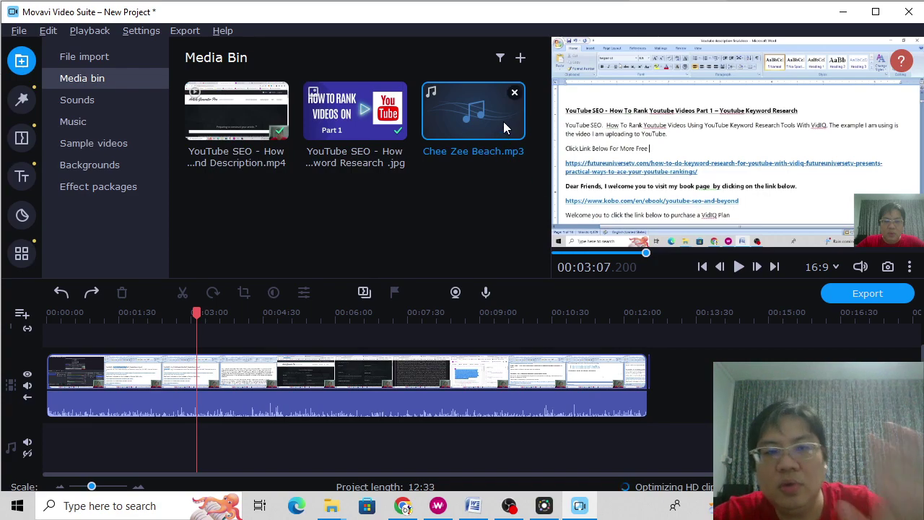
click(405, 507)
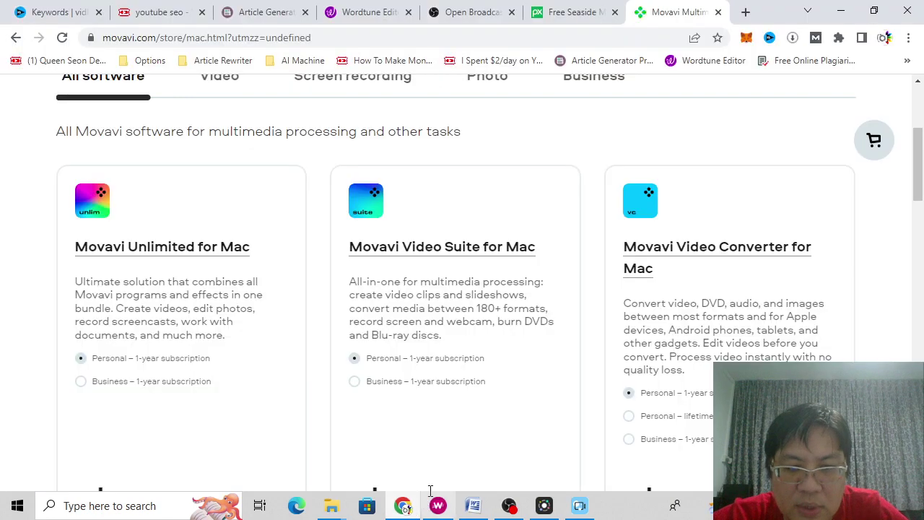
click(530, 9)
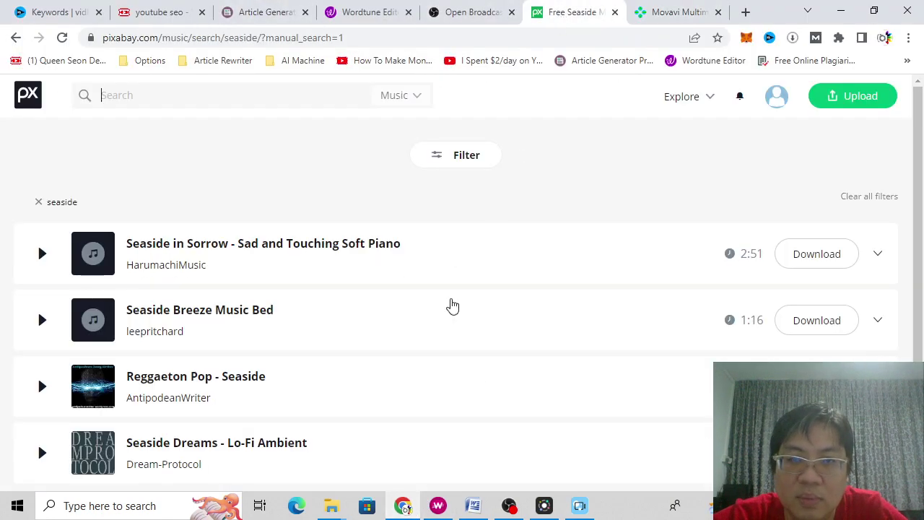
click(580, 506)
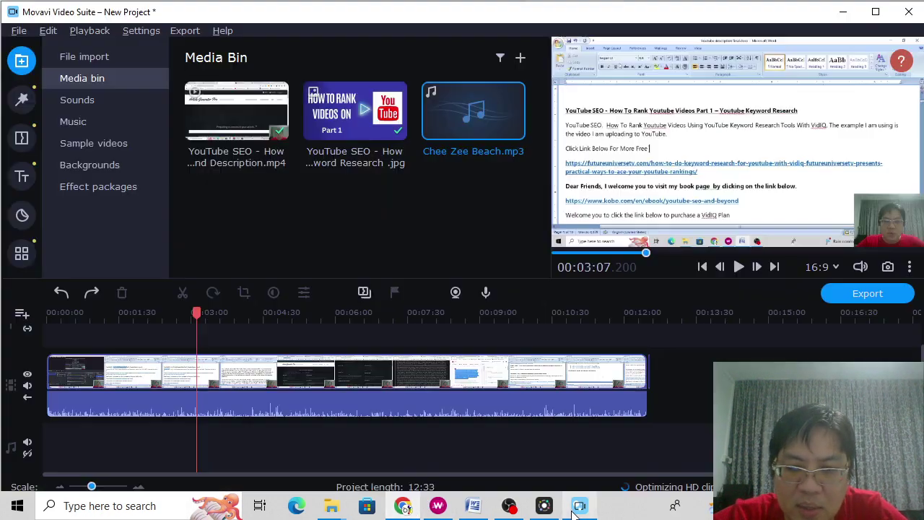
- Review the MP4 settings under File > Save Movie as a Media File, then close Movavi
click(18, 30)
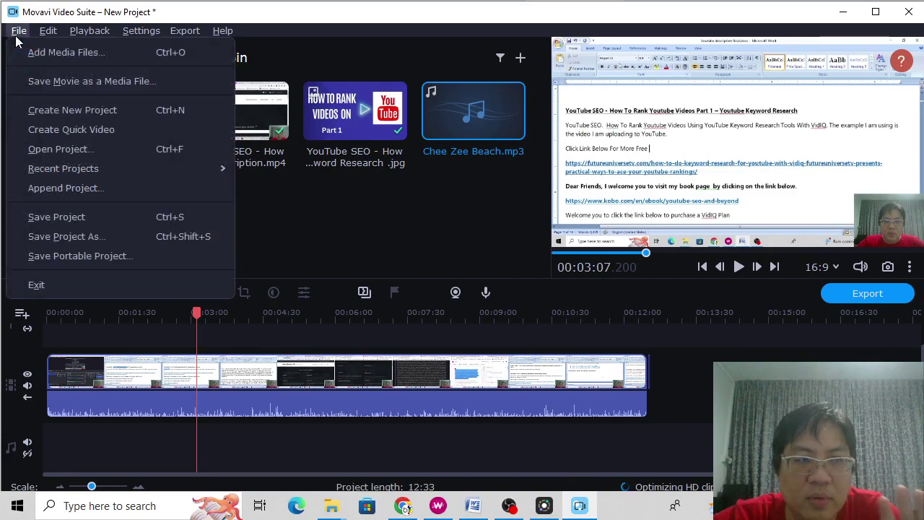
click(64, 82)
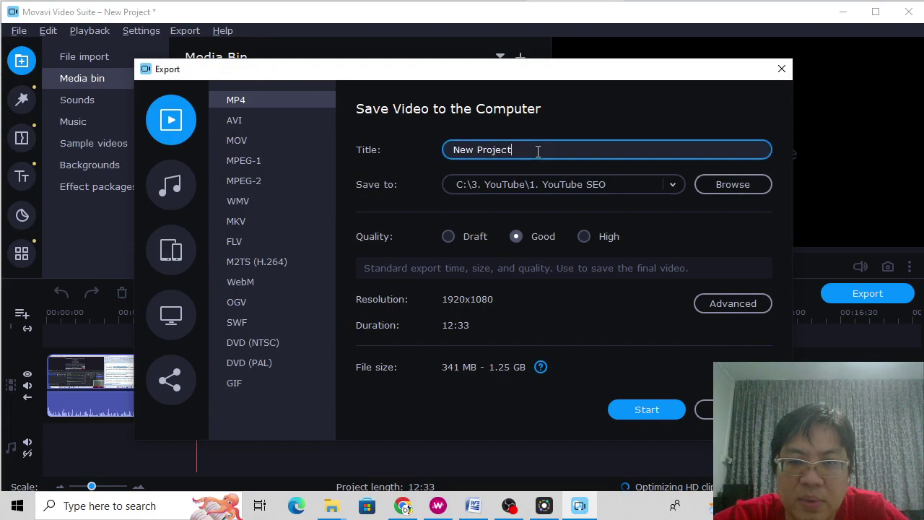
drag(537, 150, 396, 151)
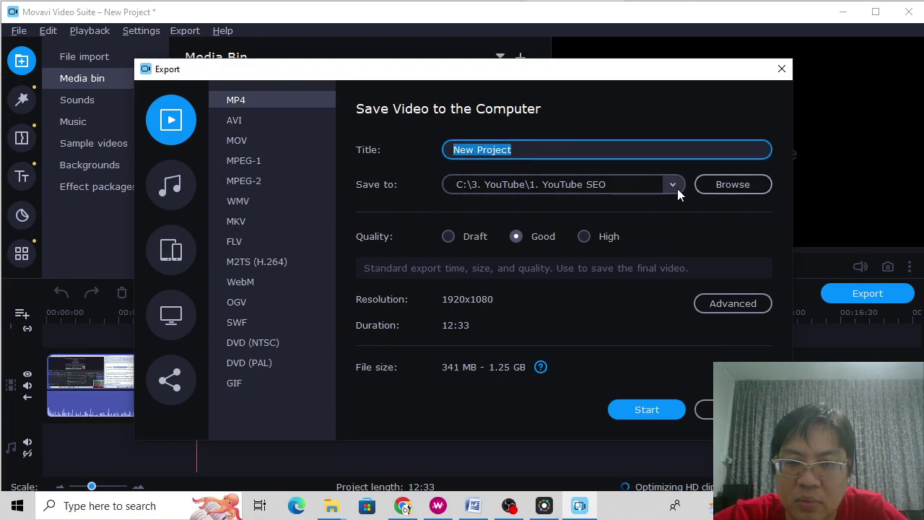
click(782, 69)
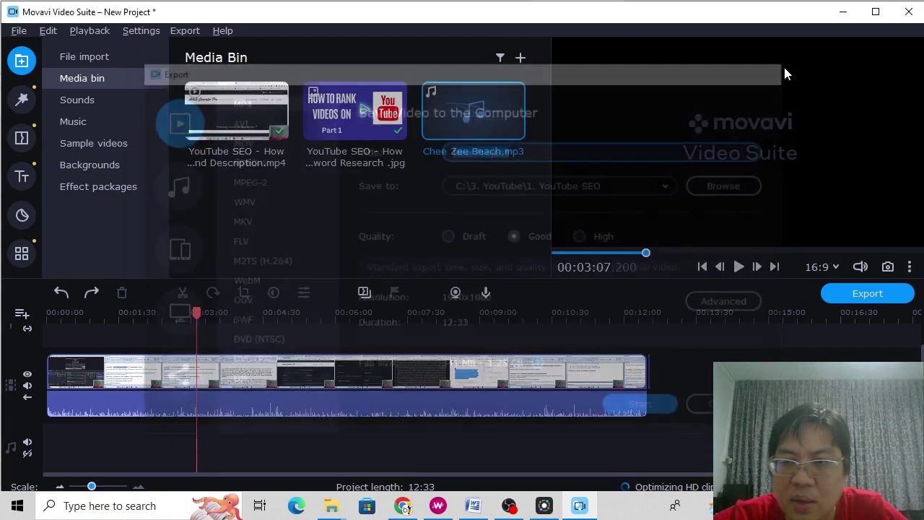
click(909, 12)
- Close Movavi without saving the project, returning to Pixabay's seaside music results
click(500, 286)
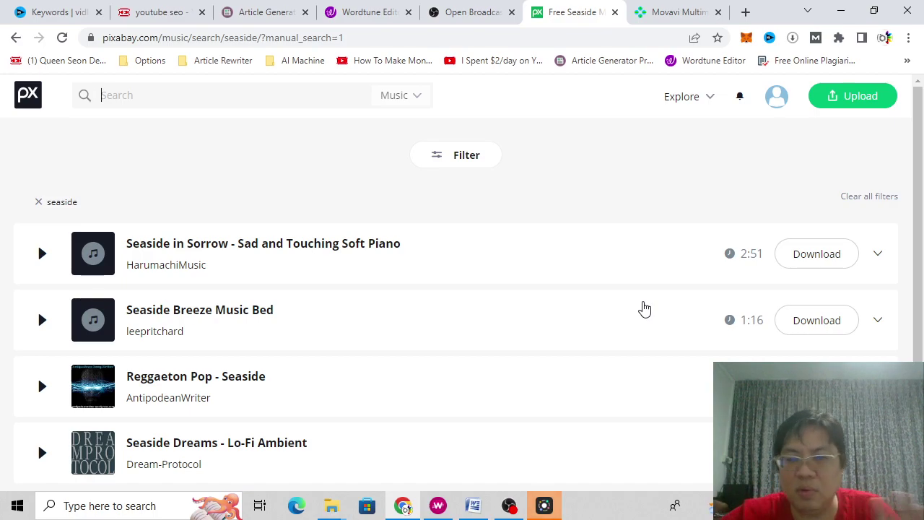
- Switch to the YouTube tab and open YouTube Studio from the account menu
click(160, 12)
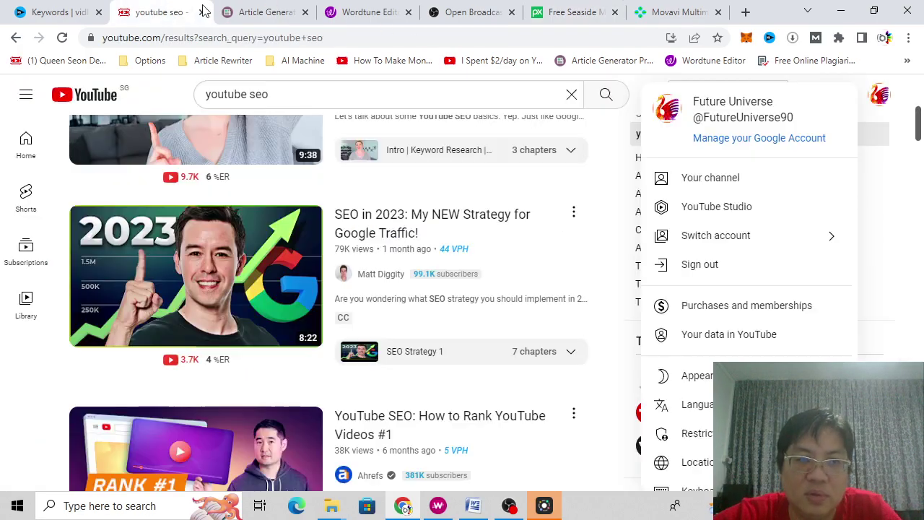
click(878, 105)
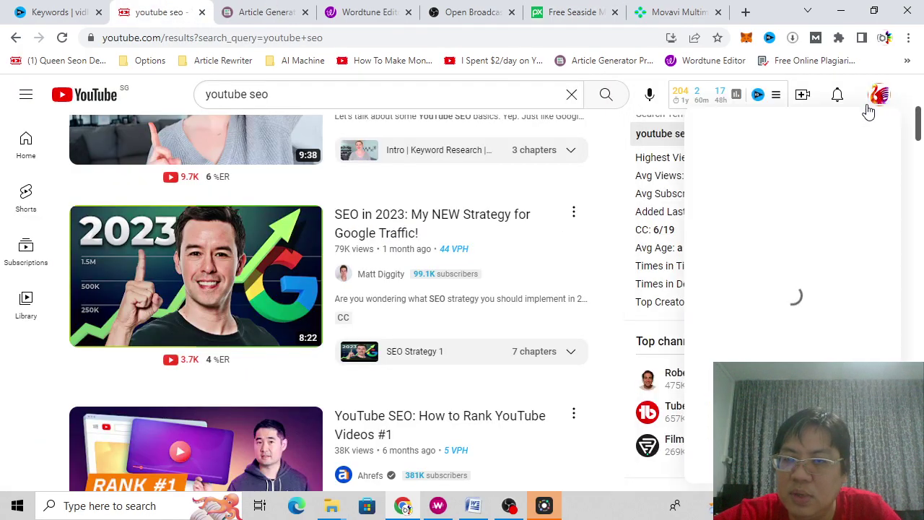
click(878, 101)
click(773, 216)
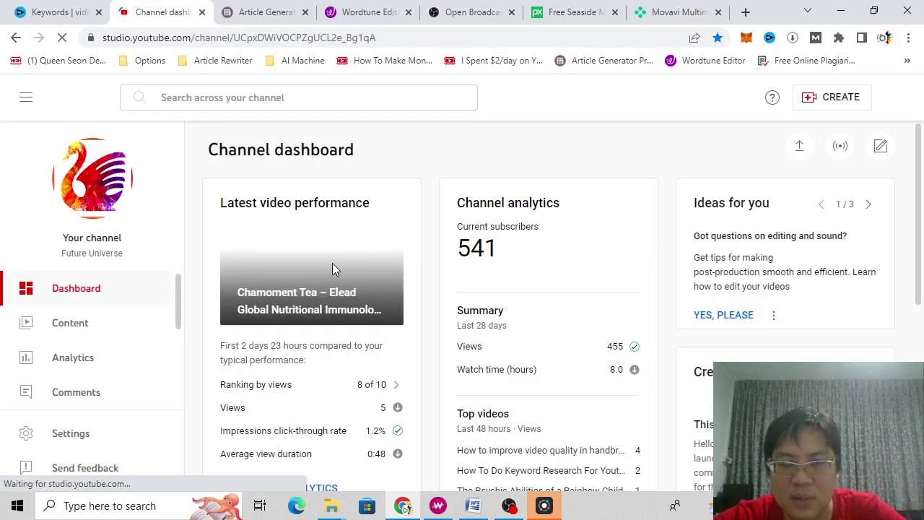
- Open the Antminer s9k Bitcoin Miner Review's analytics from the Content list, showing 225 views
click(98, 360)
click(72, 323)
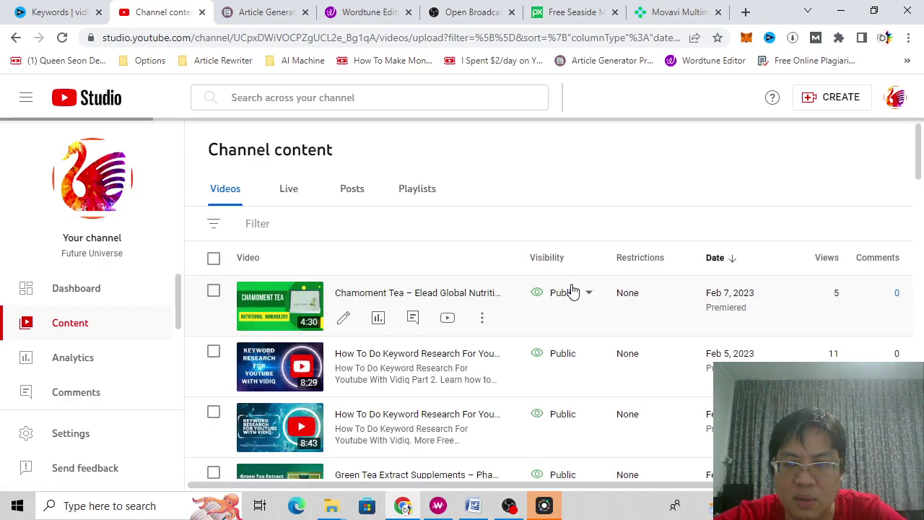
scroll(574, 286, down, 3)
scroll(578, 284, down, 3)
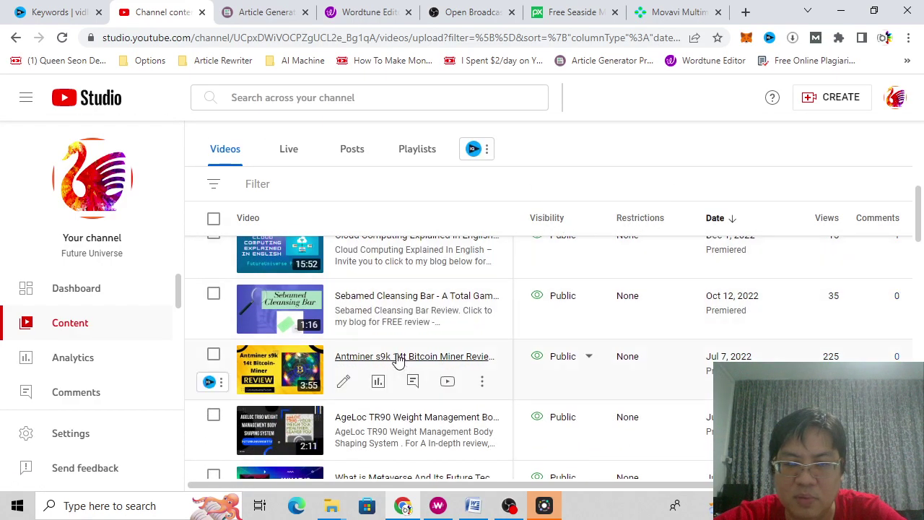
click(378, 383)
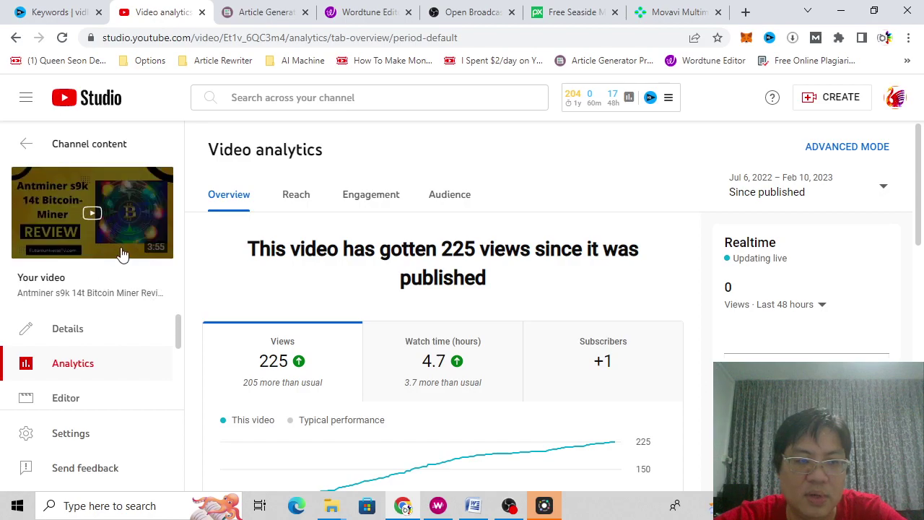
- Look through the Article Generator and Wordtune tabs, then close the Video analytics tab
mouse_move(68, 220)
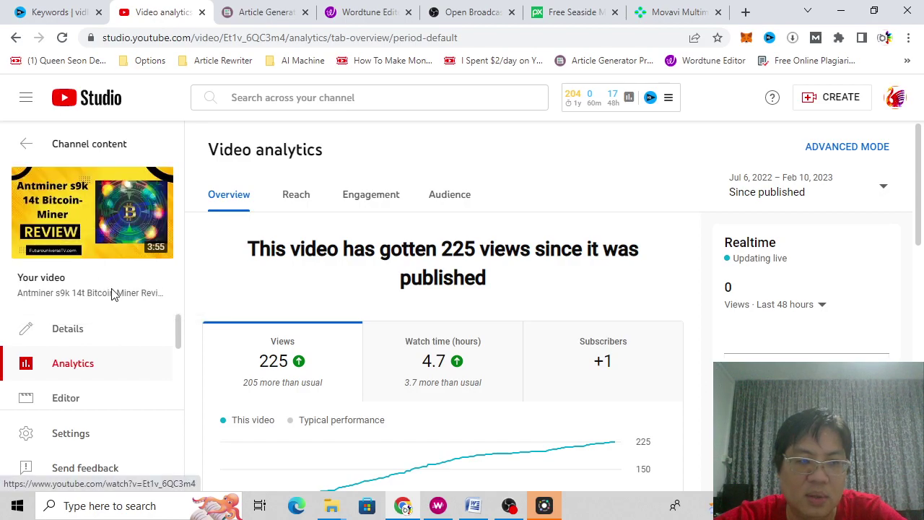
click(247, 9)
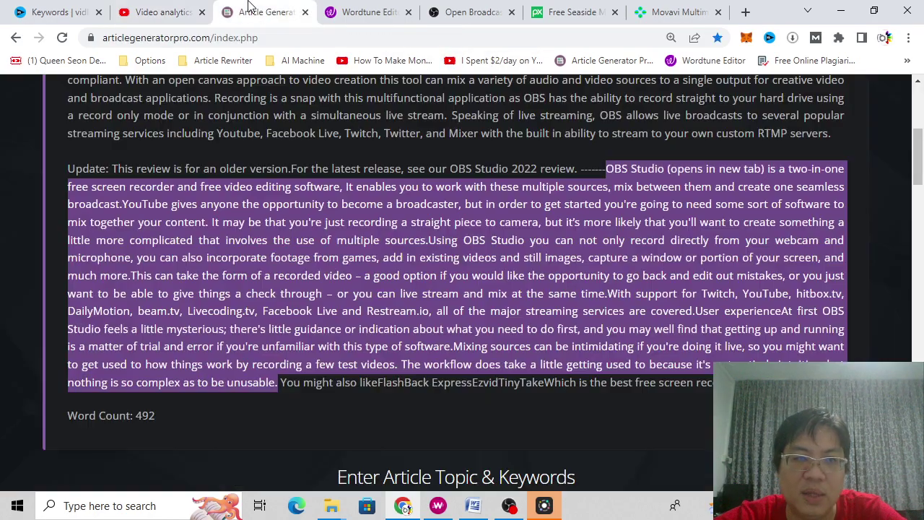
click(354, 11)
click(264, 9)
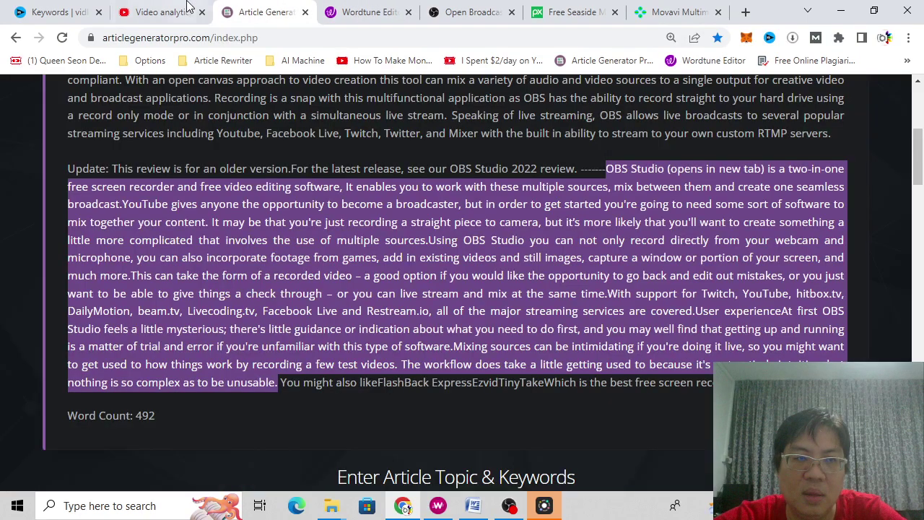
click(162, 12)
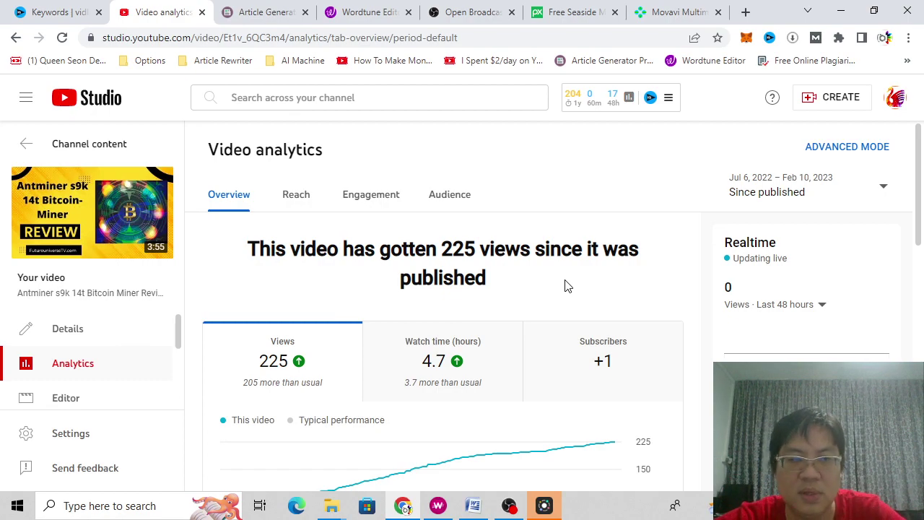
click(201, 12)
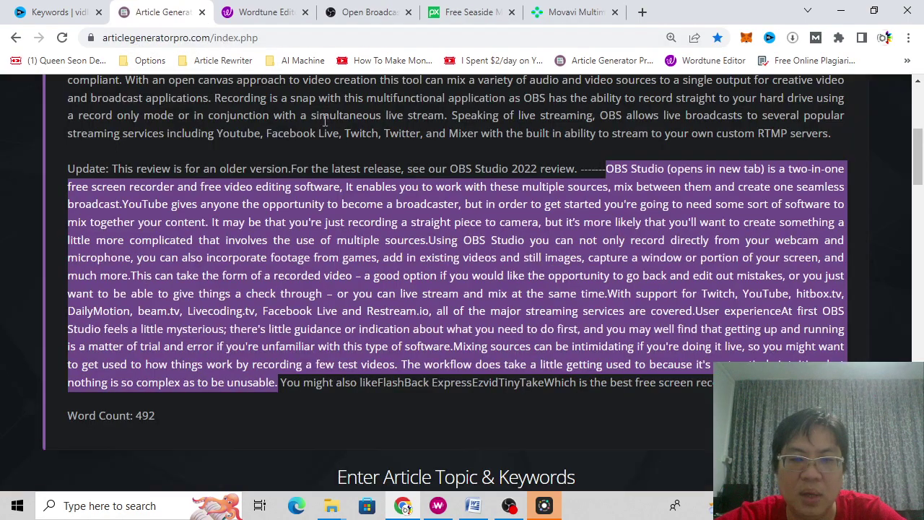
- Bring the OBS Studio window to the front from the taskbar while recording continues
click(547, 509)
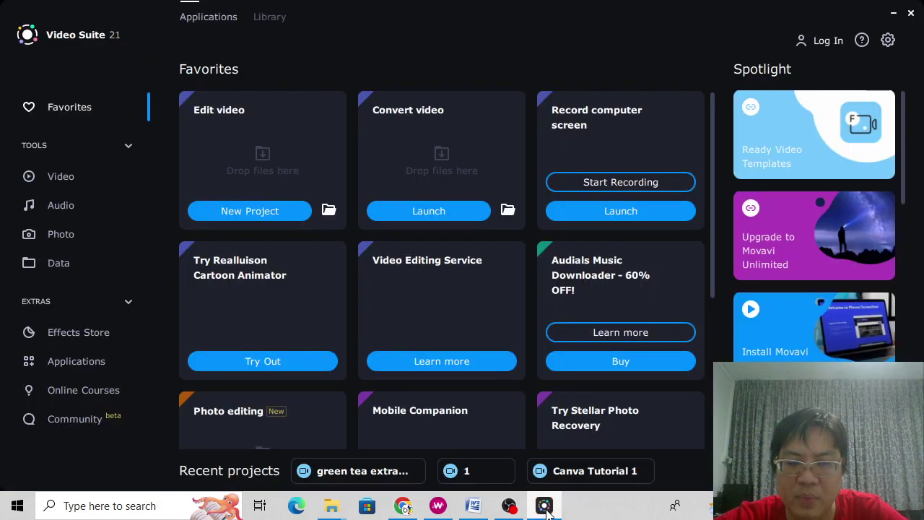
click(512, 510)
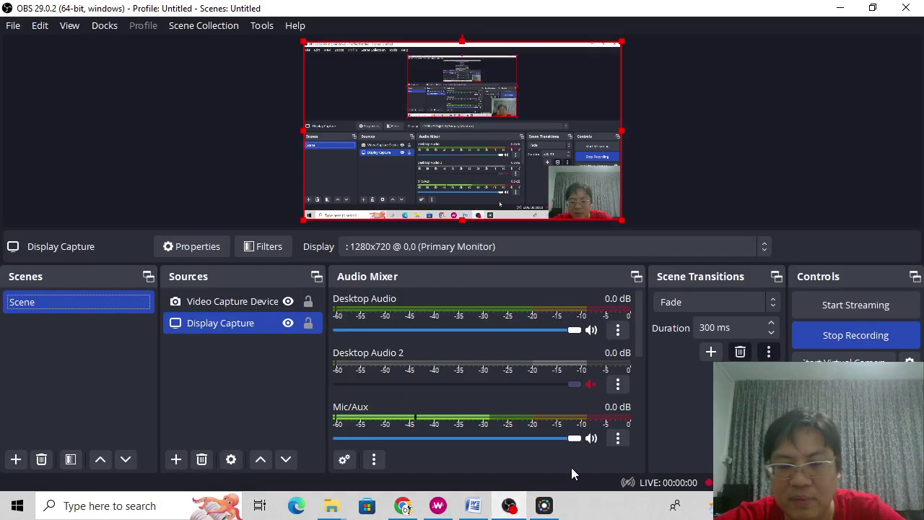